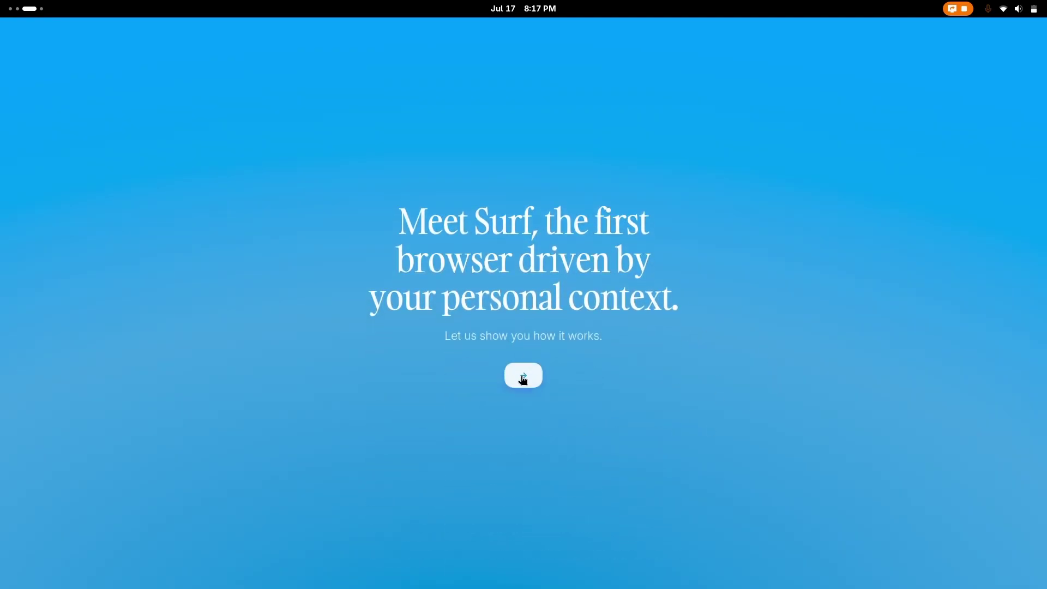
Start the onboarding, capture the handwritten card with Vision and ask "what's written here, transcribe in english"
left_click(522, 377)
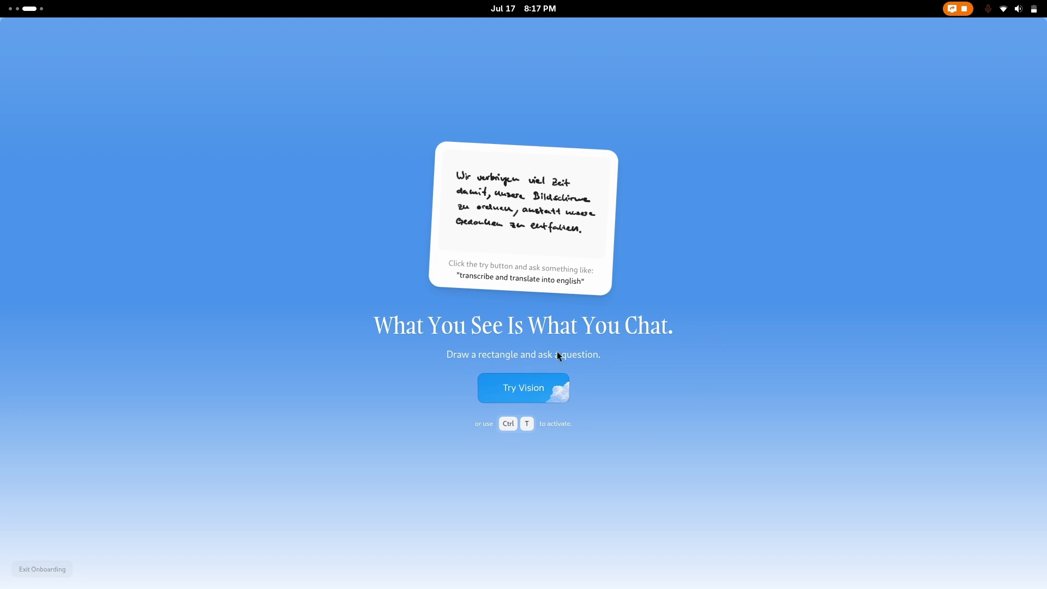
key("ctrl+t")
left_click_drag(399, 75, 638, 304)
type("what's written here, transcribe in english")
key("Return")
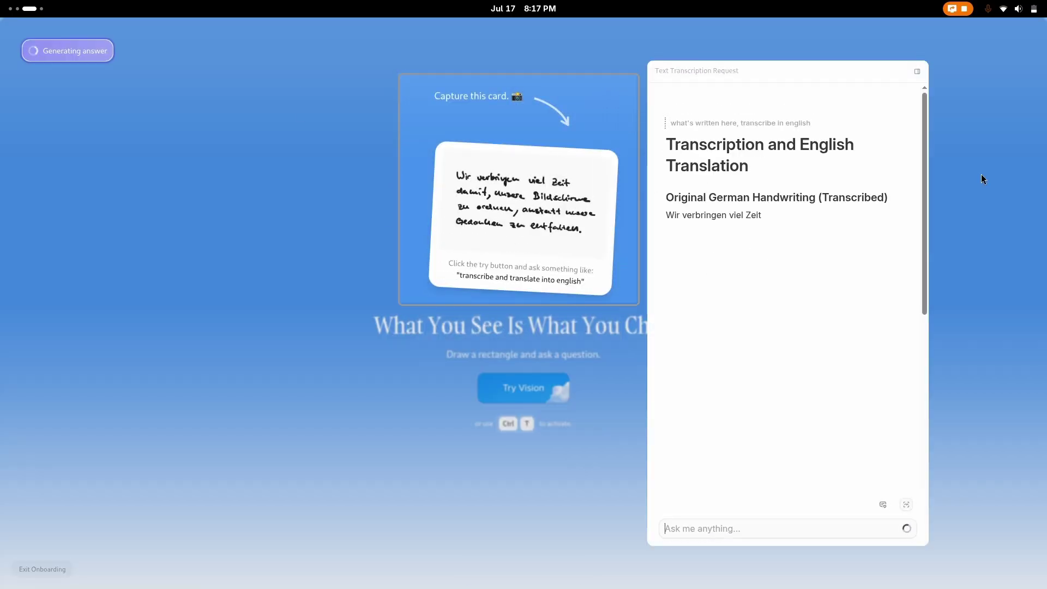
Add "well," and "Tell me about it.." to the onboarding note in the sidebar and send the chat message "this was nice"
left_click(616, 344)
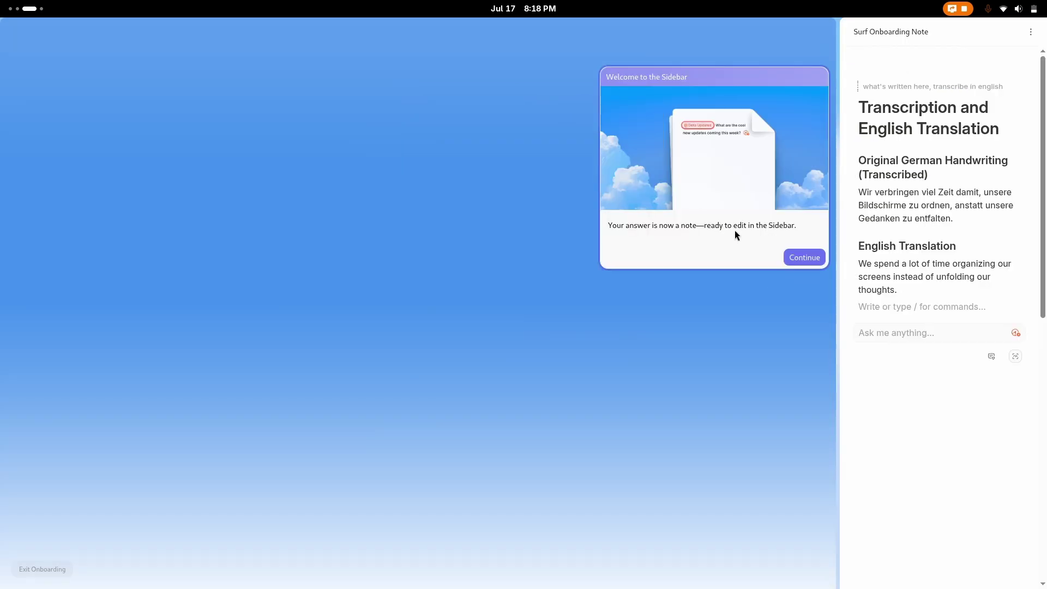
type("well,")
key("Return")
type("Tell me about it..")
left_click(954, 352)
type("this was nice")
key("Return")
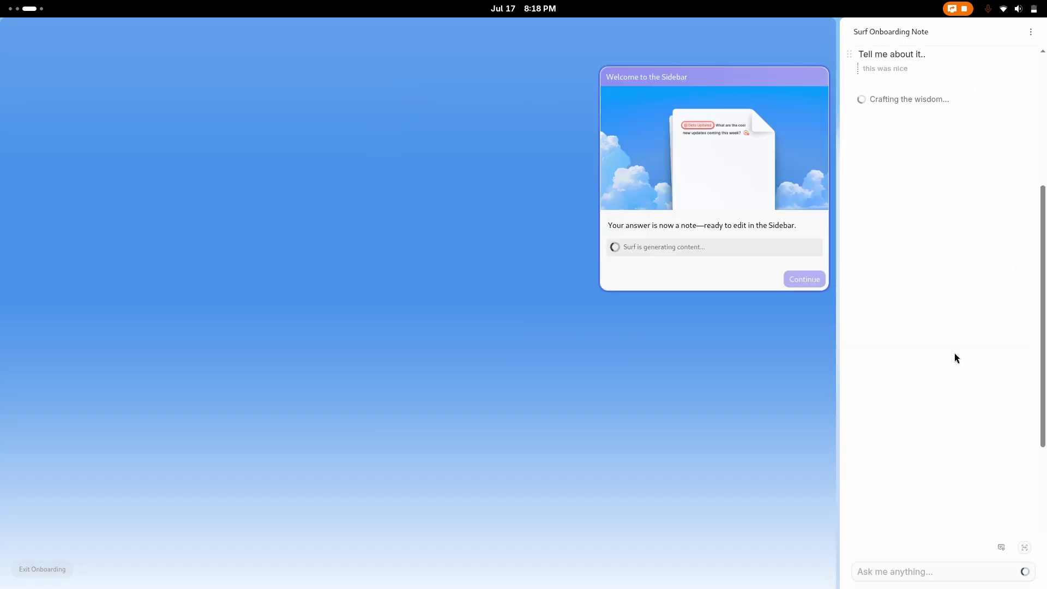
Continue the onboarding with the Surf article and send the prepared question "What is the role of AI in Surf?"
left_click(804, 258)
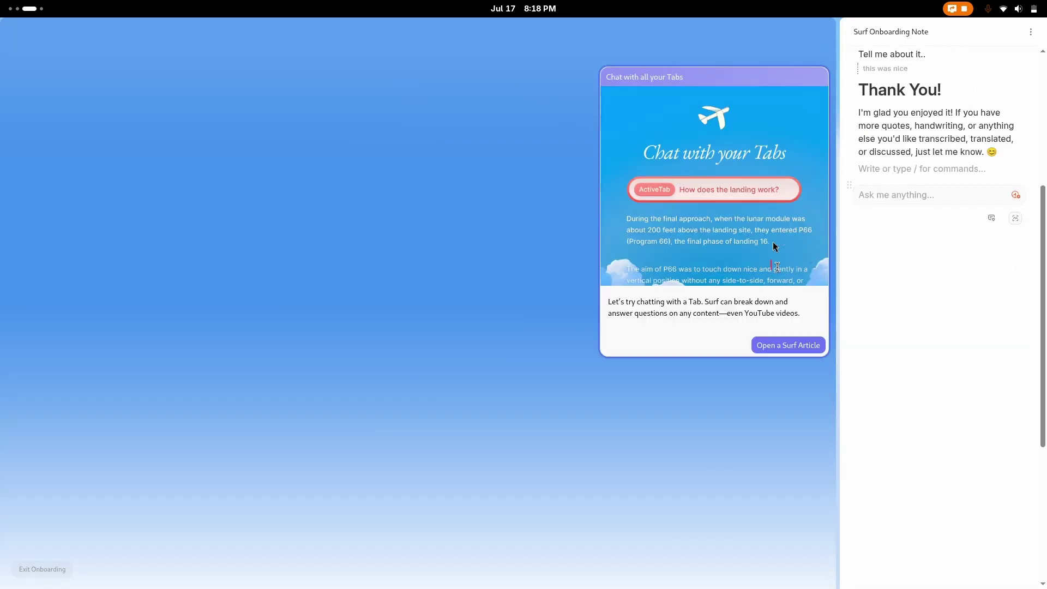
left_click(788, 345)
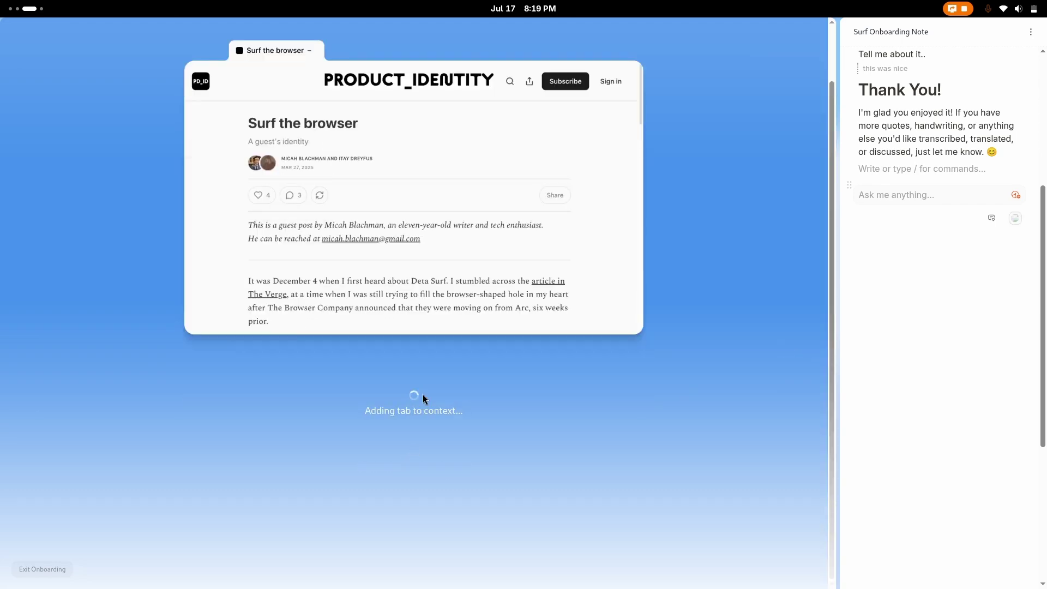
key("Return")
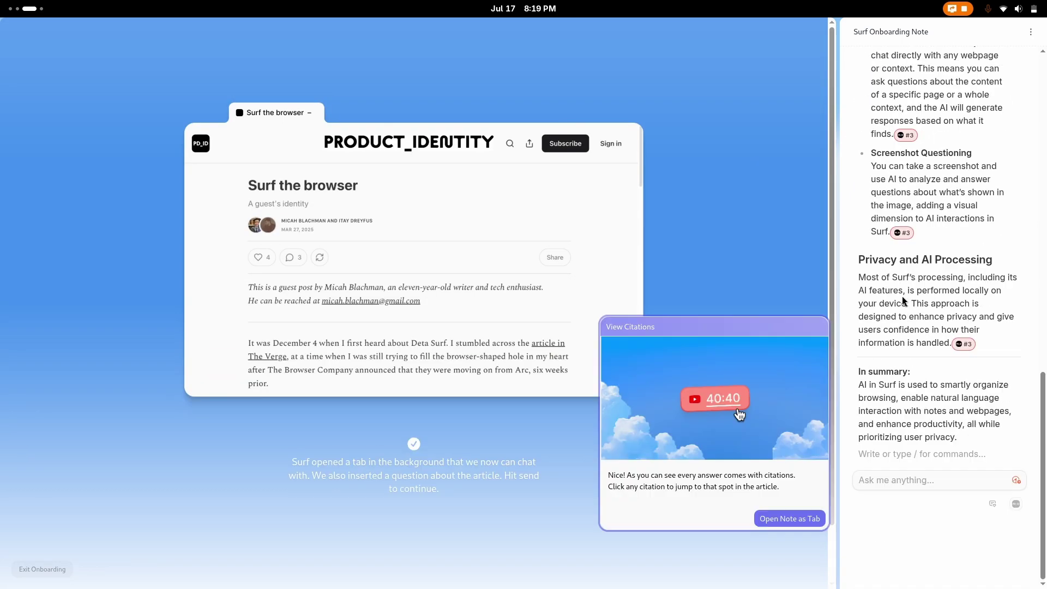
Open the onboarding note as a tab, insert the Ask Context prompt and send it
left_click(790, 521)
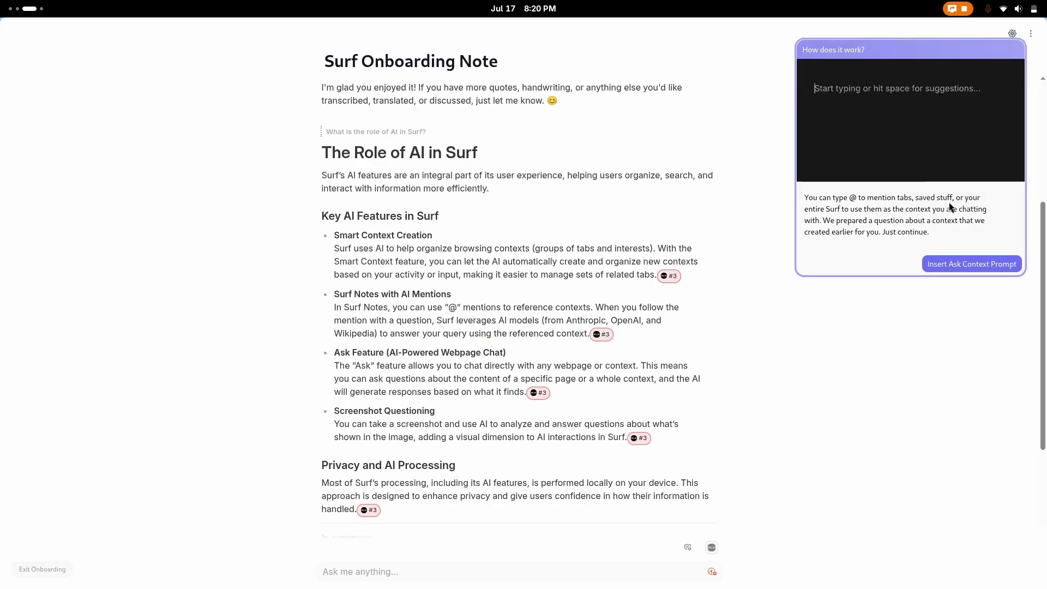
left_click(974, 329)
key("Return")
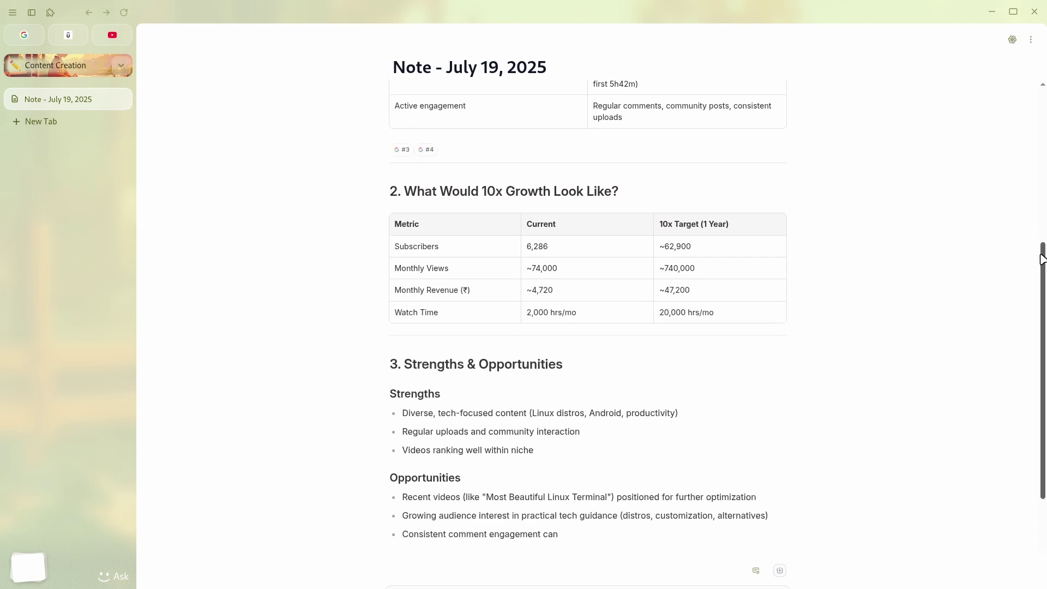
Show the Surf data in the file manager
left_click(13, 12)
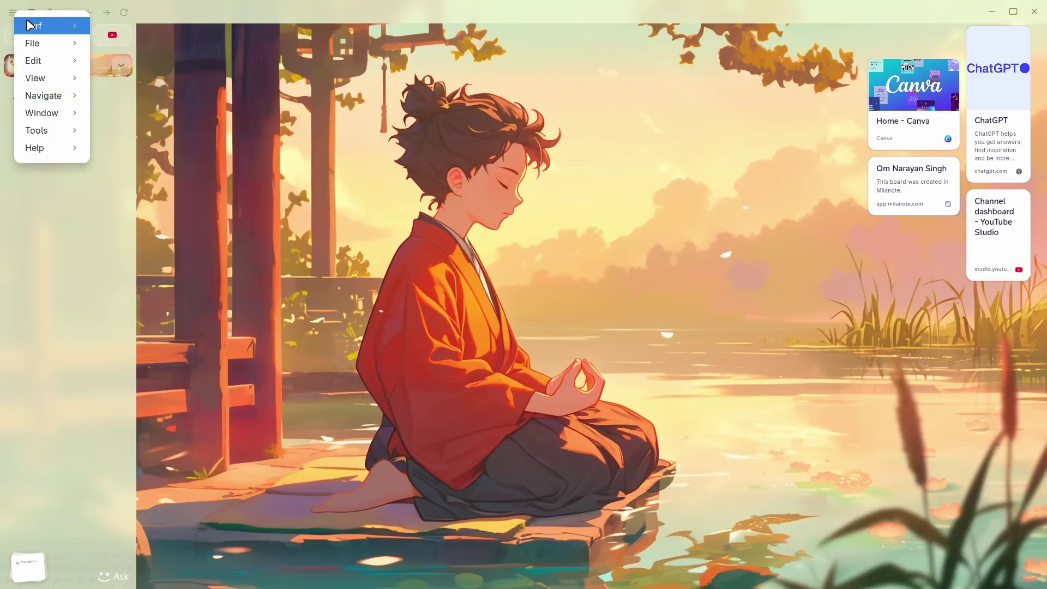
mouse_move(34, 26)
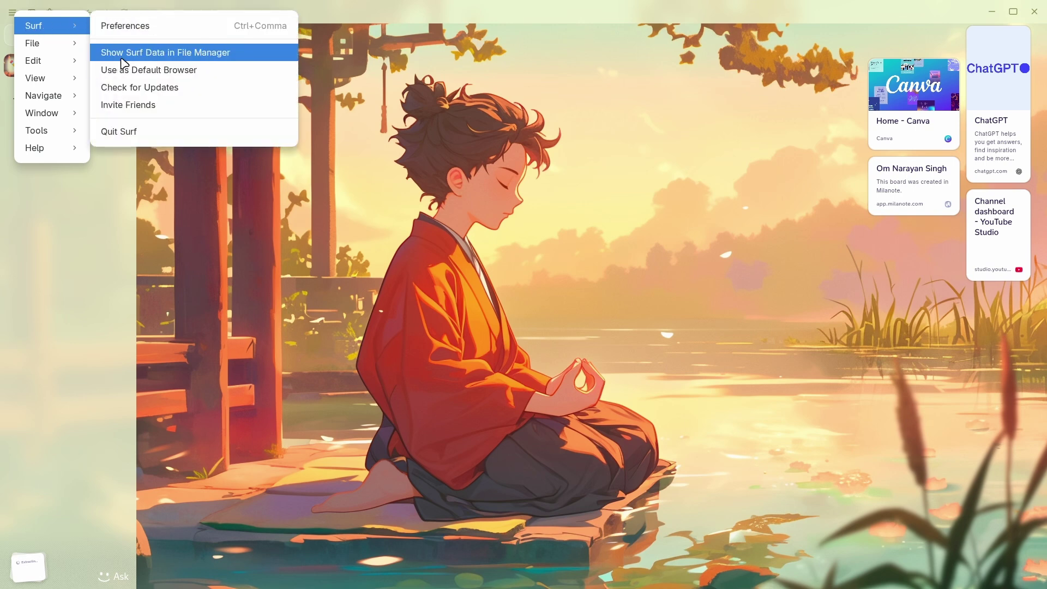
left_click(185, 58)
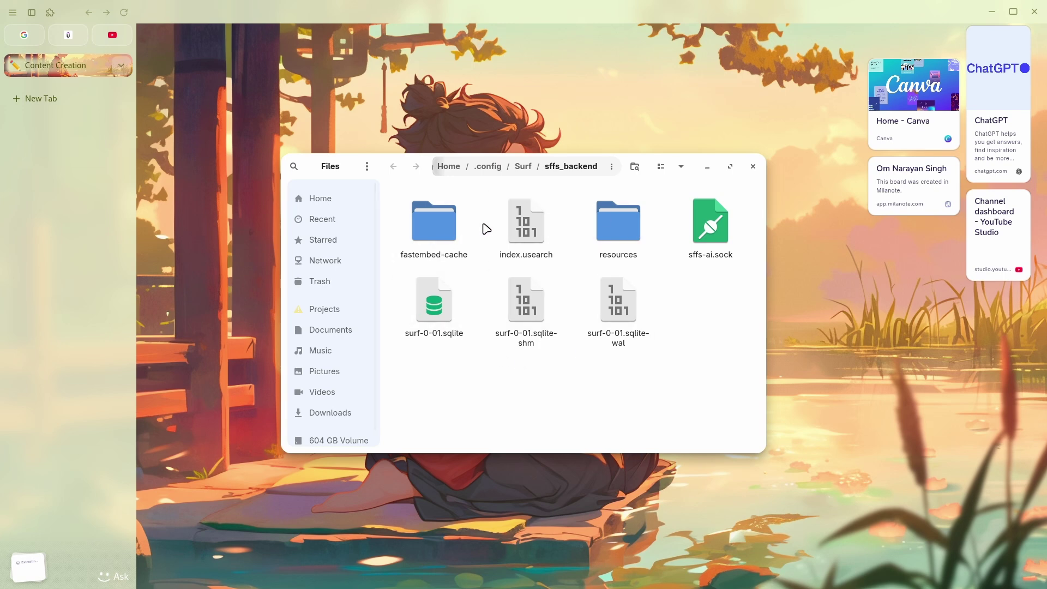
Browse the parent Surf folder in .config, return to sffs_backend and open an item in its resources folder
left_click(529, 169)
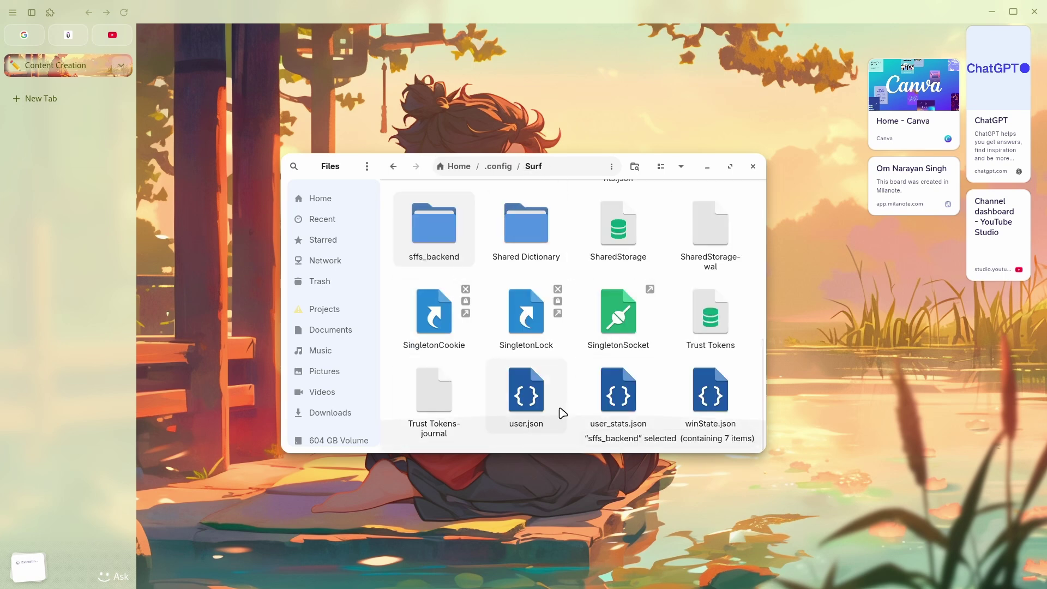
scroll(562, 413, "up", 5)
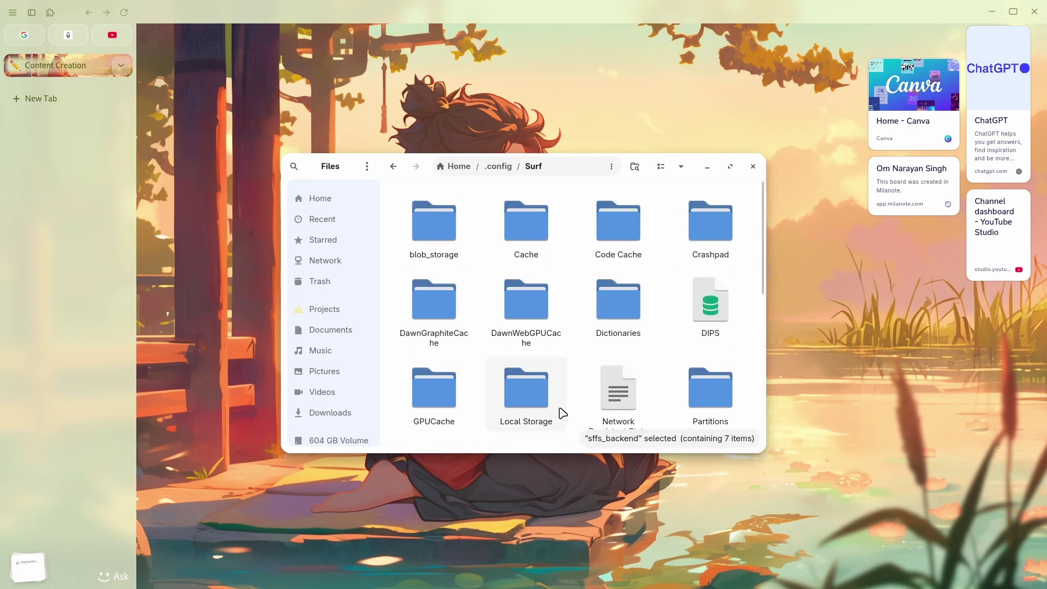
scroll(576, 416, "down", 5)
scroll(577, 416, "up", 1)
double_click(430, 318)
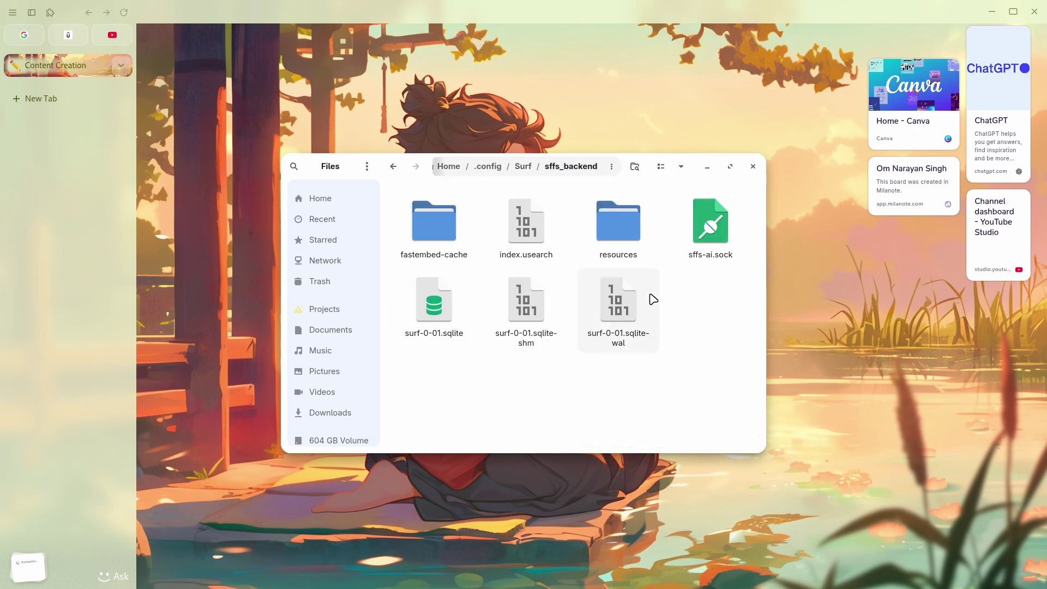
double_click(611, 246)
scroll(579, 348, "down", 10)
double_click(622, 347)
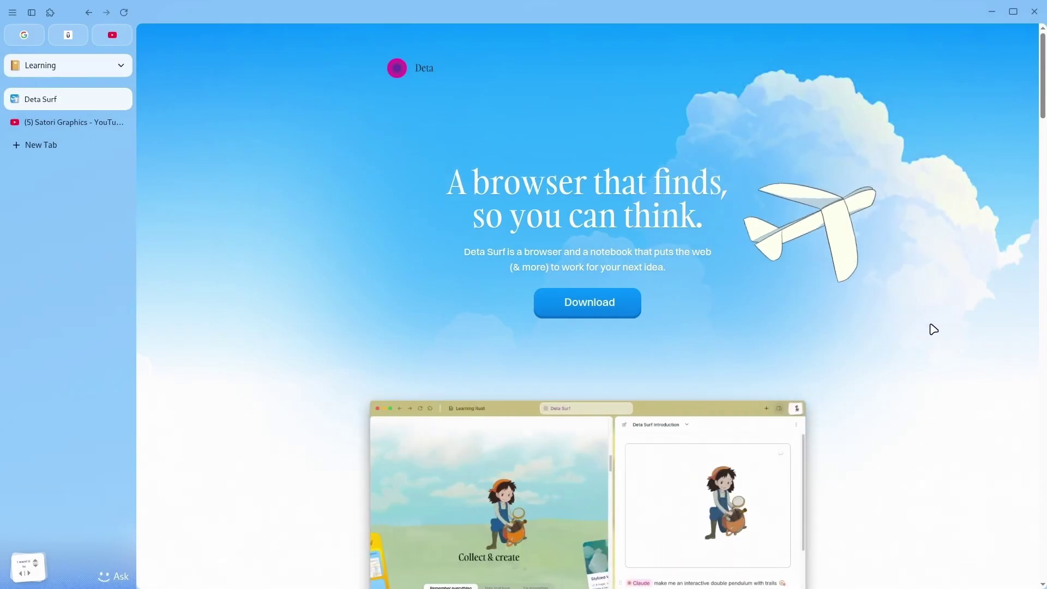
Look through the Deta Surf home page, showing the "Tie it together" demo under Collect & create
scroll(797, 350, "down", 5)
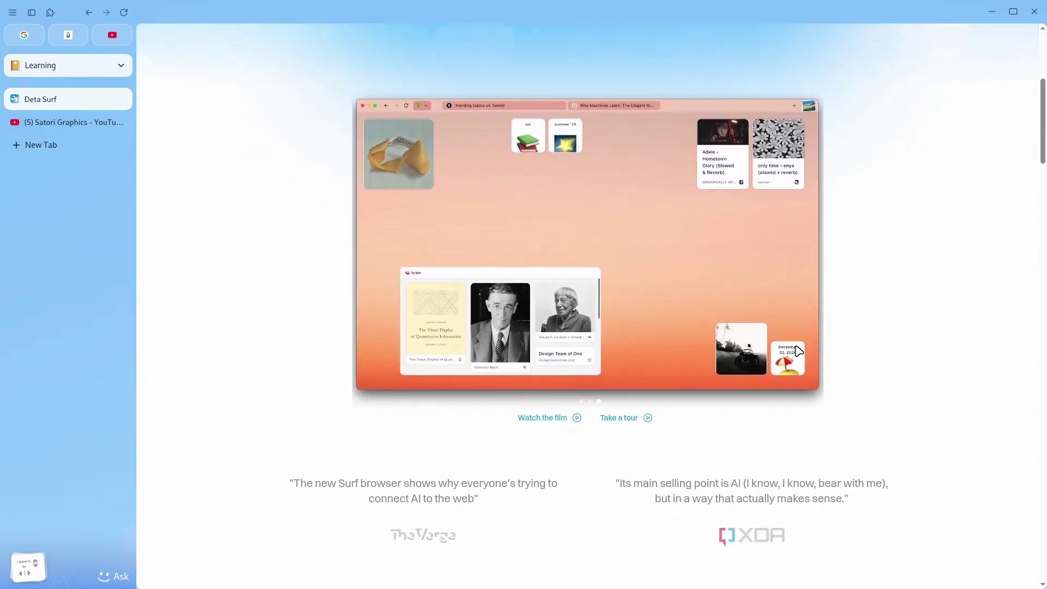
scroll(571, 330, "down", 12)
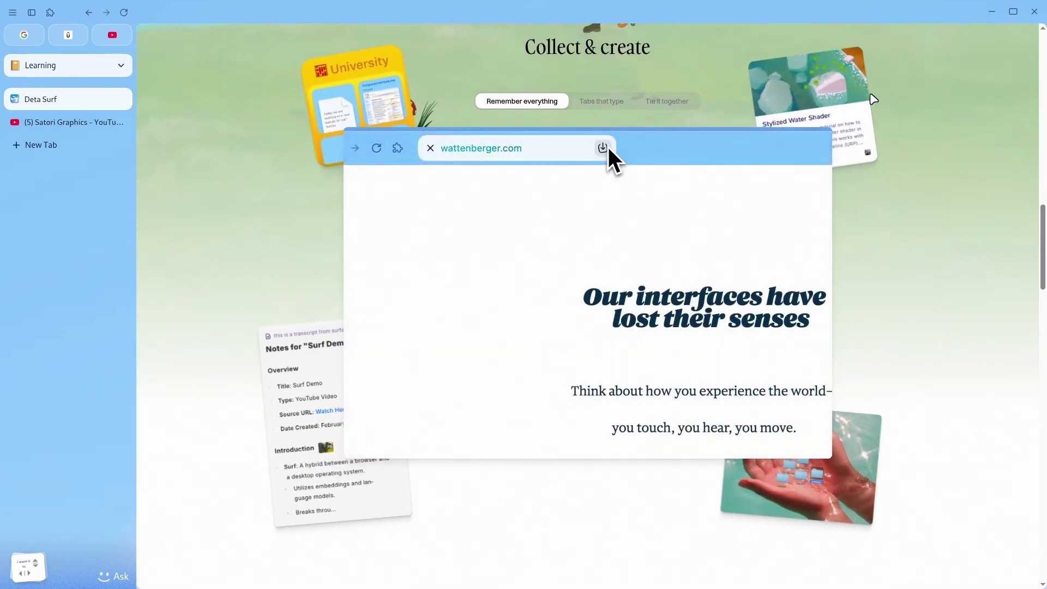
left_click(666, 103)
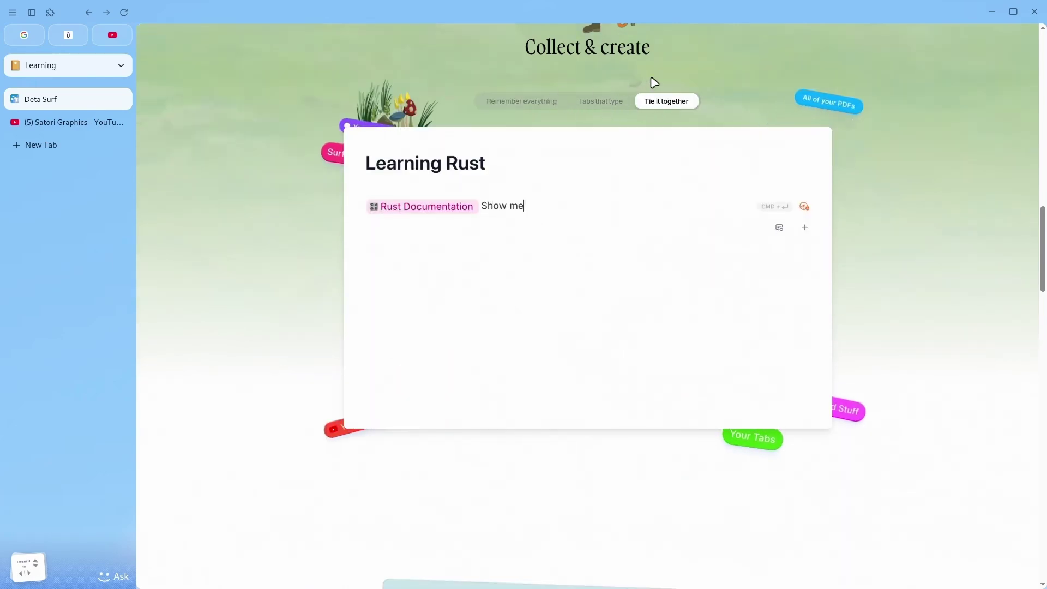
scroll(654, 83, "down", 15)
Switch to the Content Creation context and look through the YouTube growth strategy note on its desktop
left_click(123, 73)
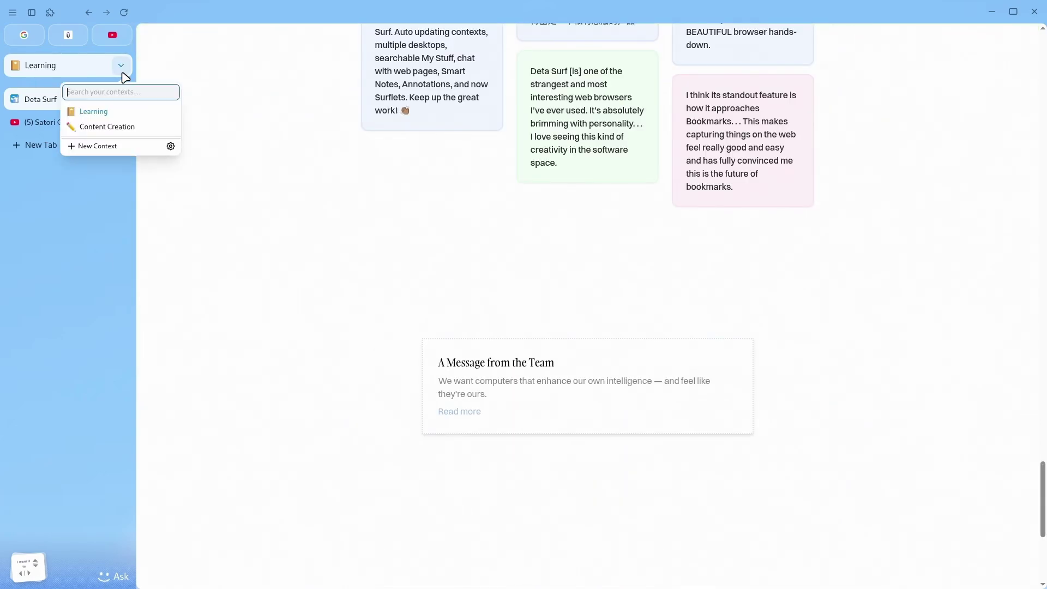
left_click(90, 129)
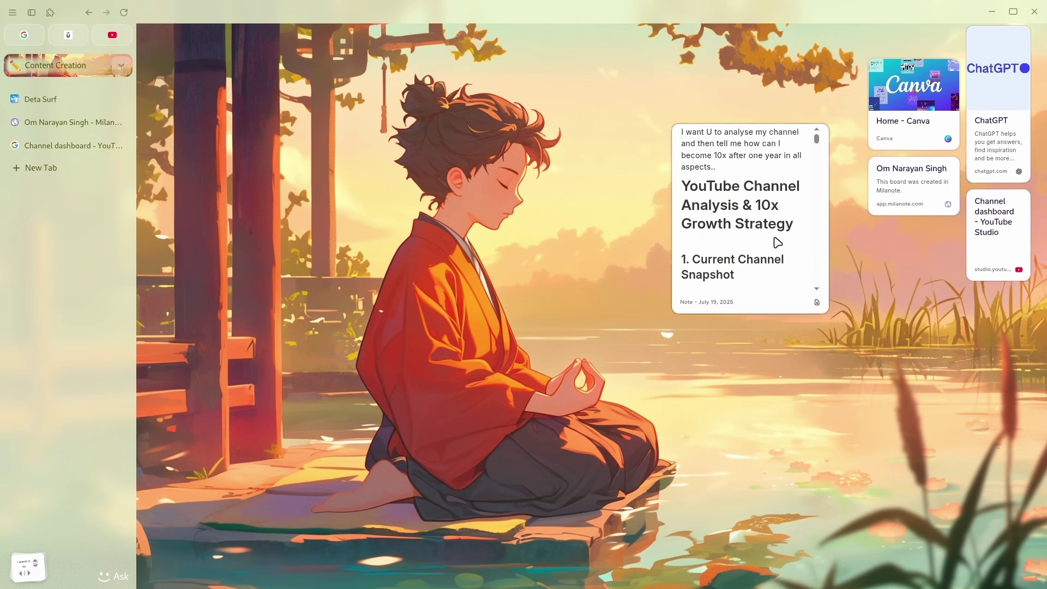
scroll(776, 240, "down", 3)
scroll(776, 246, "up", 1)
scroll(776, 242, "down", 2)
scroll(776, 245, "up", 1)
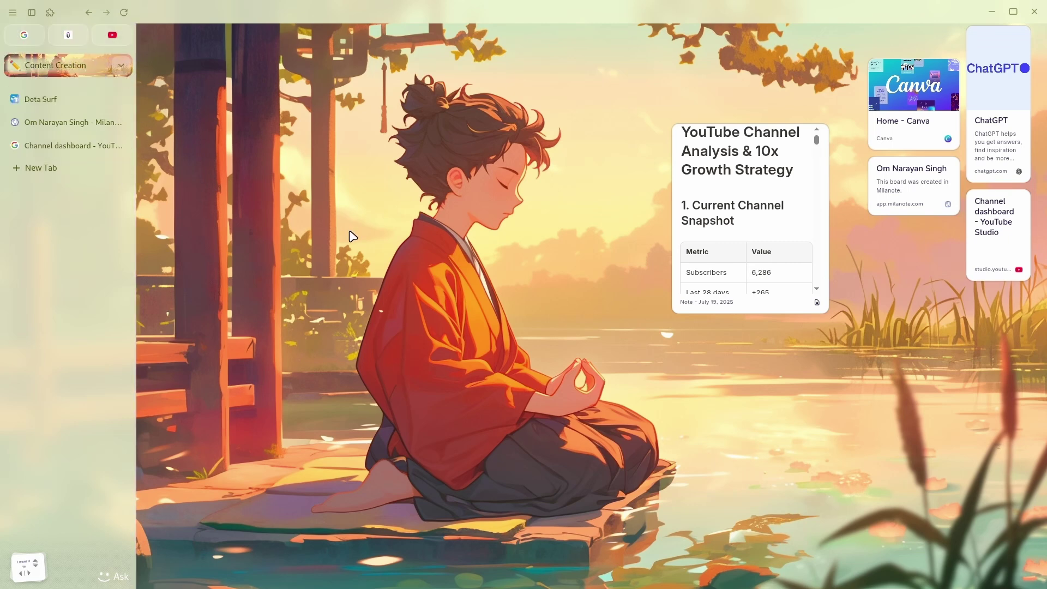
Visit the Learning context to look at its Deta Surf tab and return to the Content Creation context
left_click(122, 66)
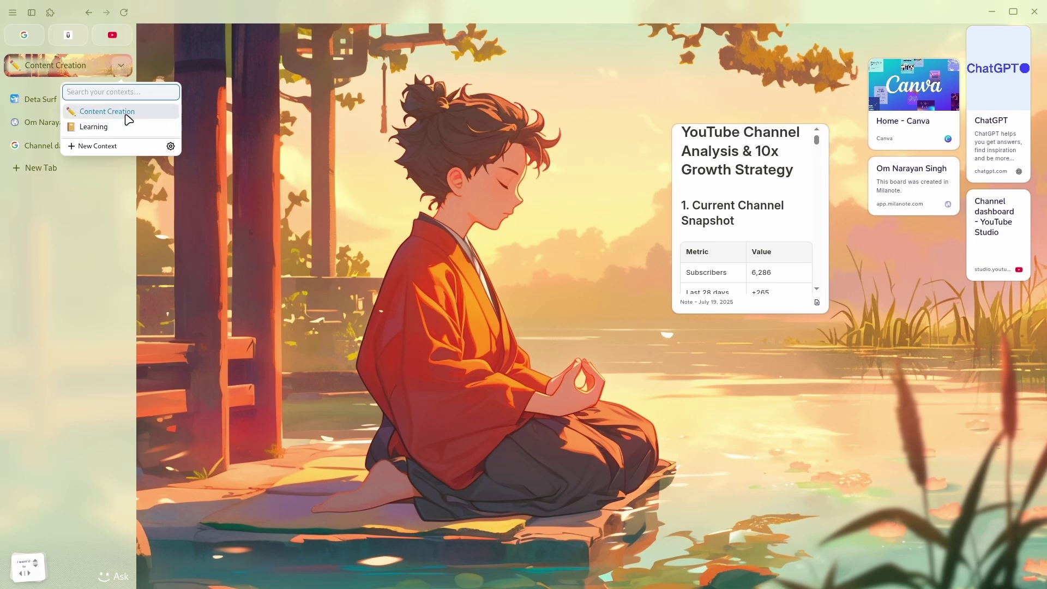
left_click(106, 131)
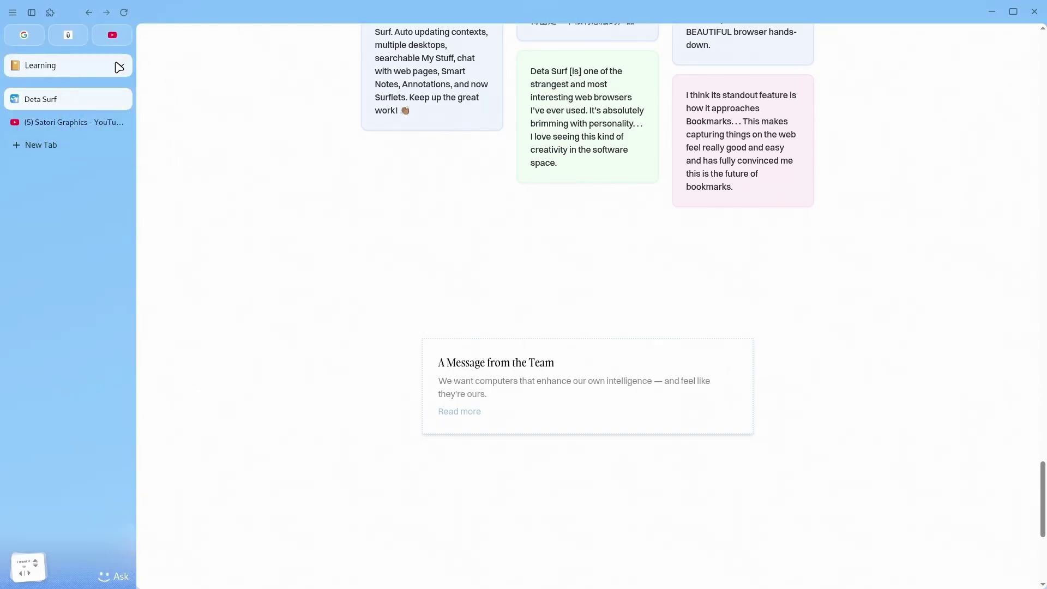
scroll(227, 222, "up", 15)
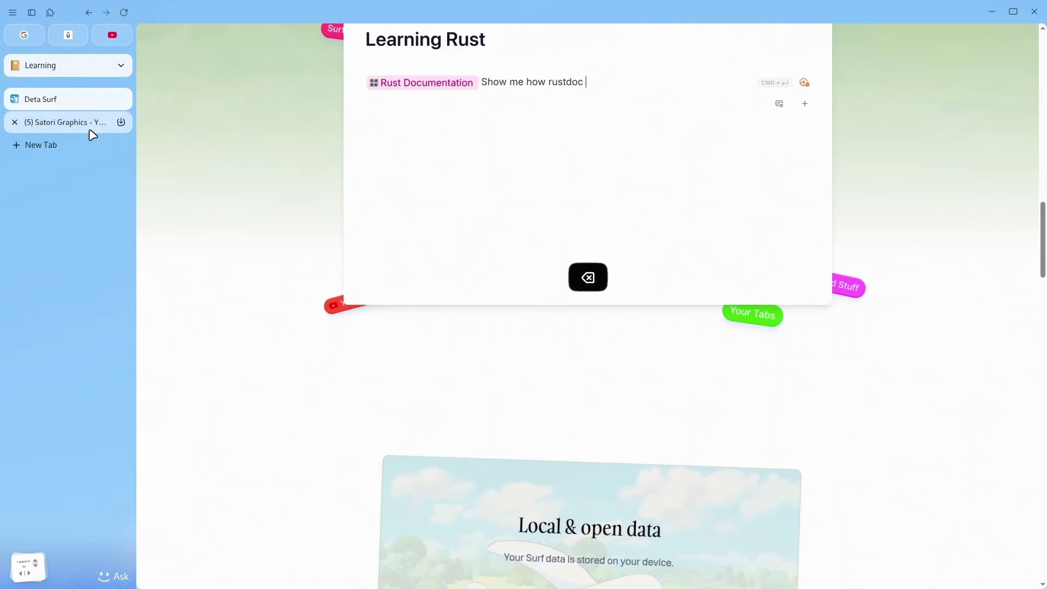
left_click(121, 65)
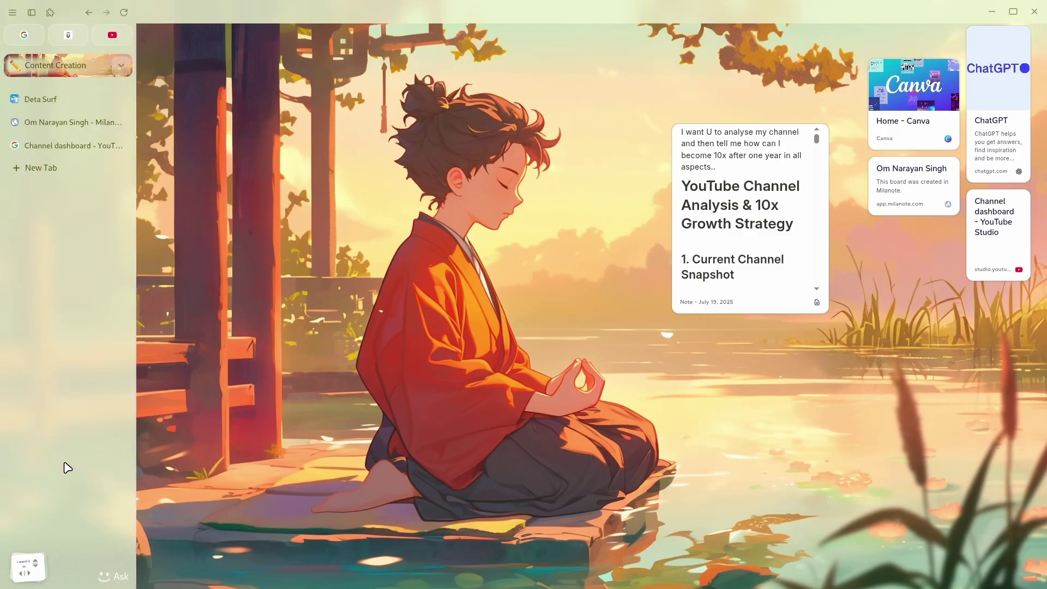
Preview the recently saved items and the Ask options, and open My Stuff on the Content Creation context
mouse_move(22, 569)
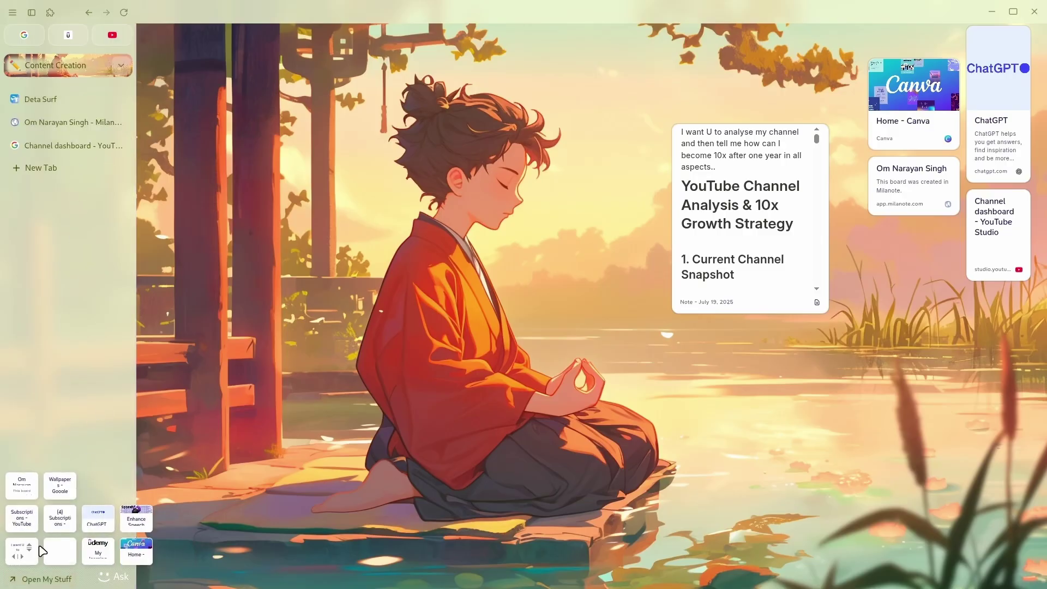
left_click(102, 574)
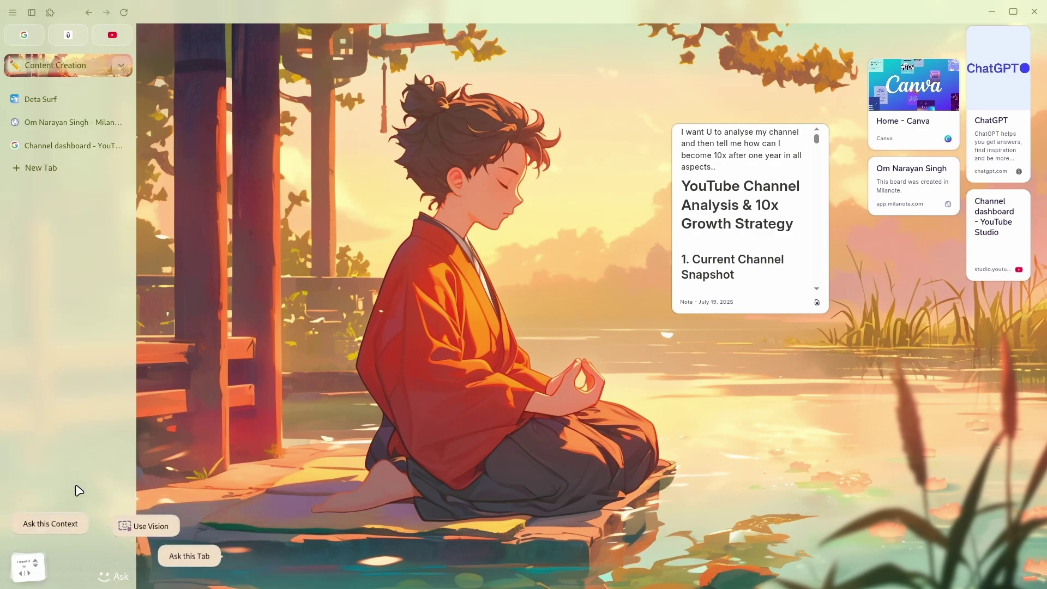
key("ctrl+o")
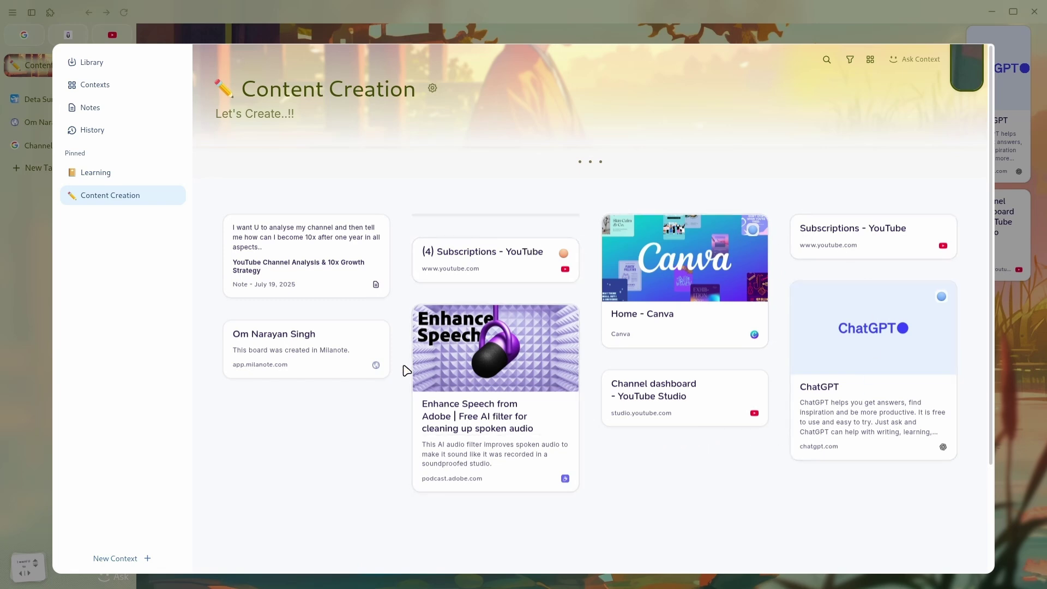
Look through all items collected in the Library and close My Stuff
left_click(99, 67)
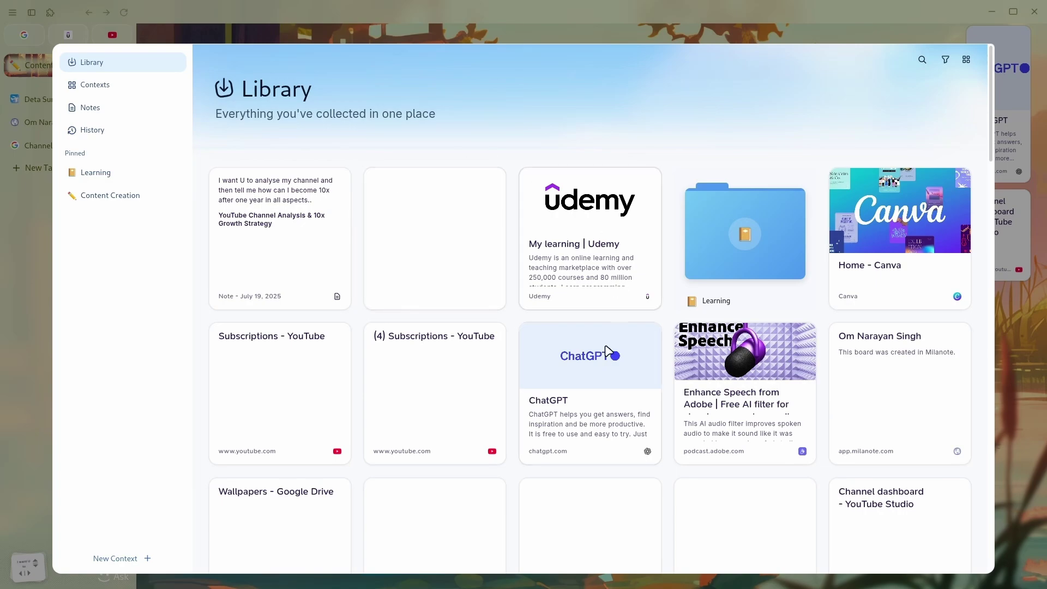
scroll(602, 362, "down", 10)
scroll(604, 364, "down", 10)
scroll(604, 364, "up", 15)
scroll(604, 364, "up", 10)
key("Escape")
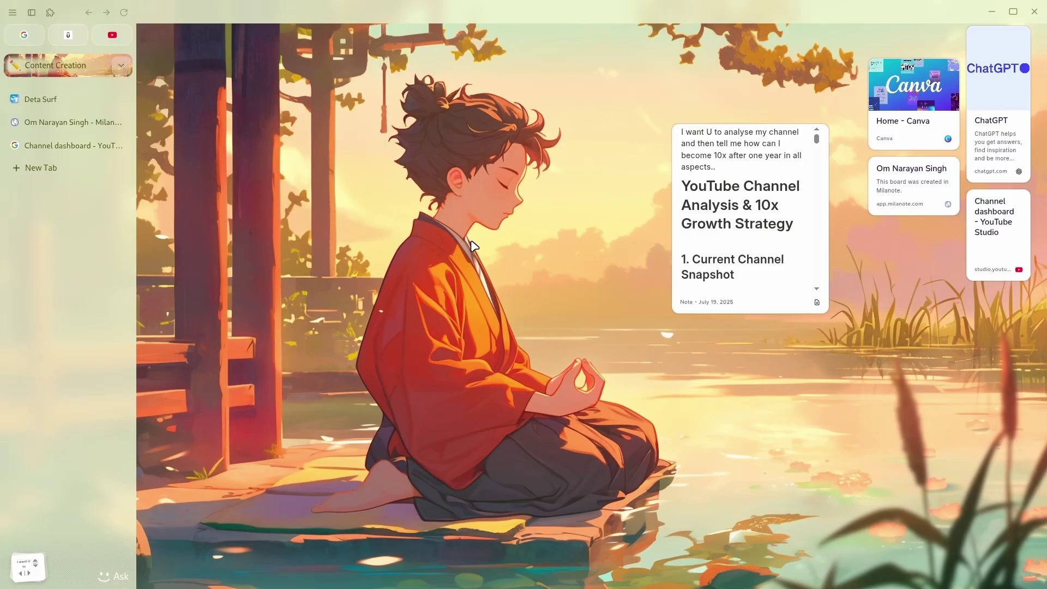
View the Contexts, Notes and History collections in My Stuff
left_click(527, 210)
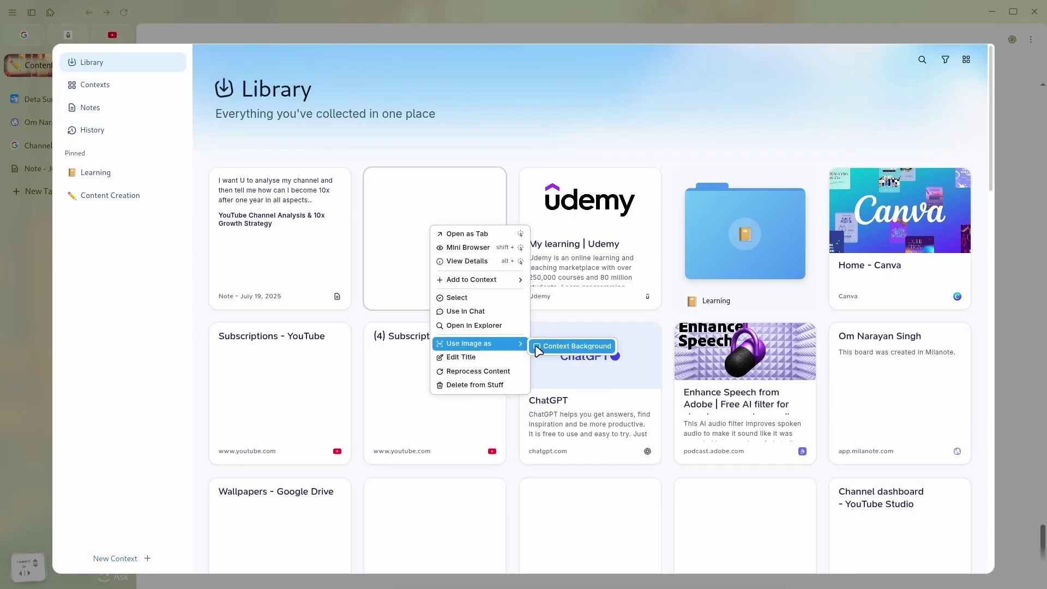
left_click(154, 86)
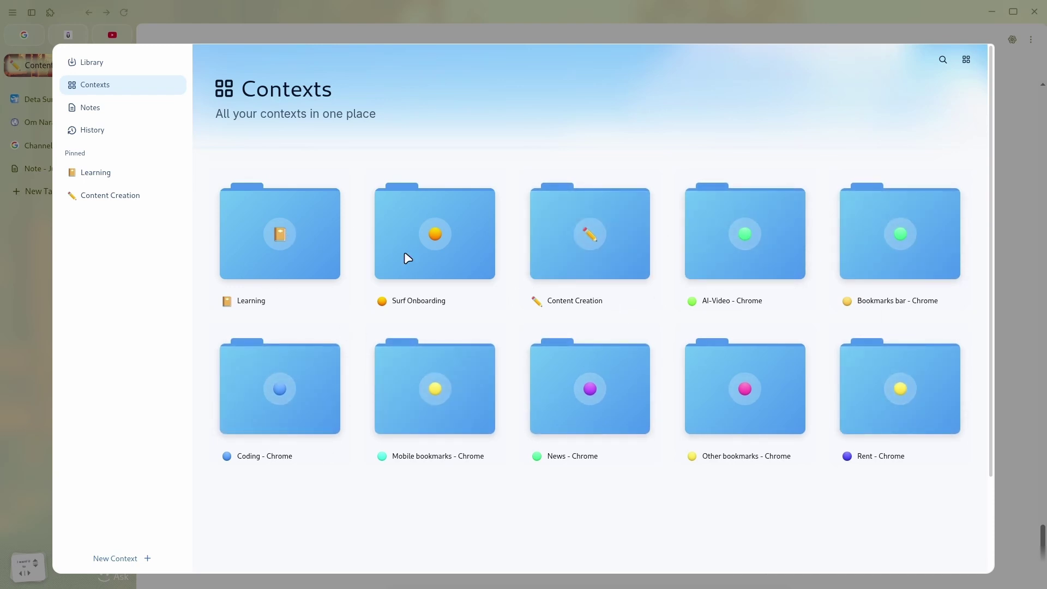
left_click(119, 110)
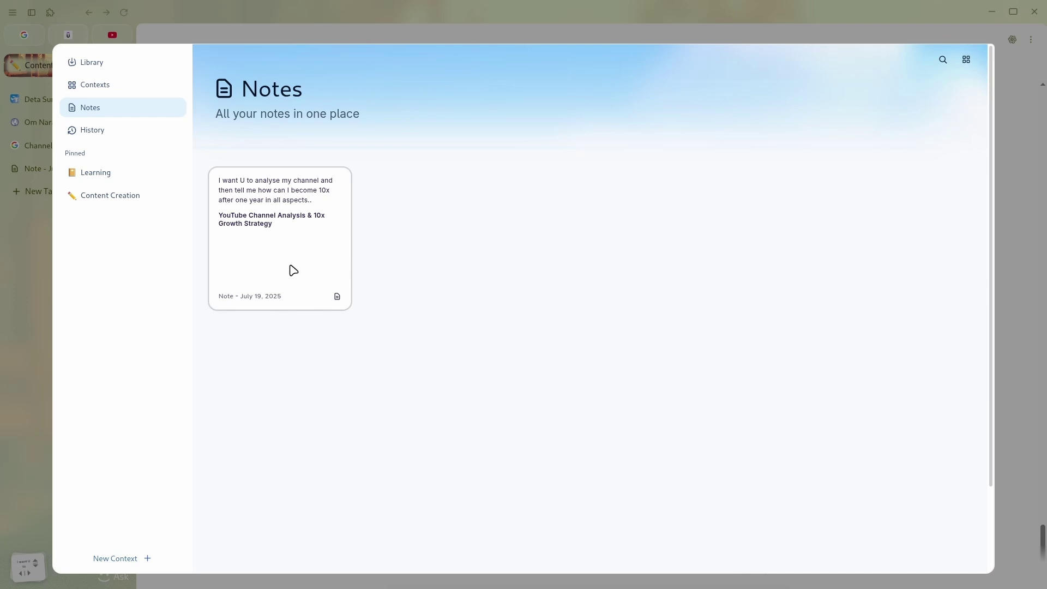
left_click(143, 130)
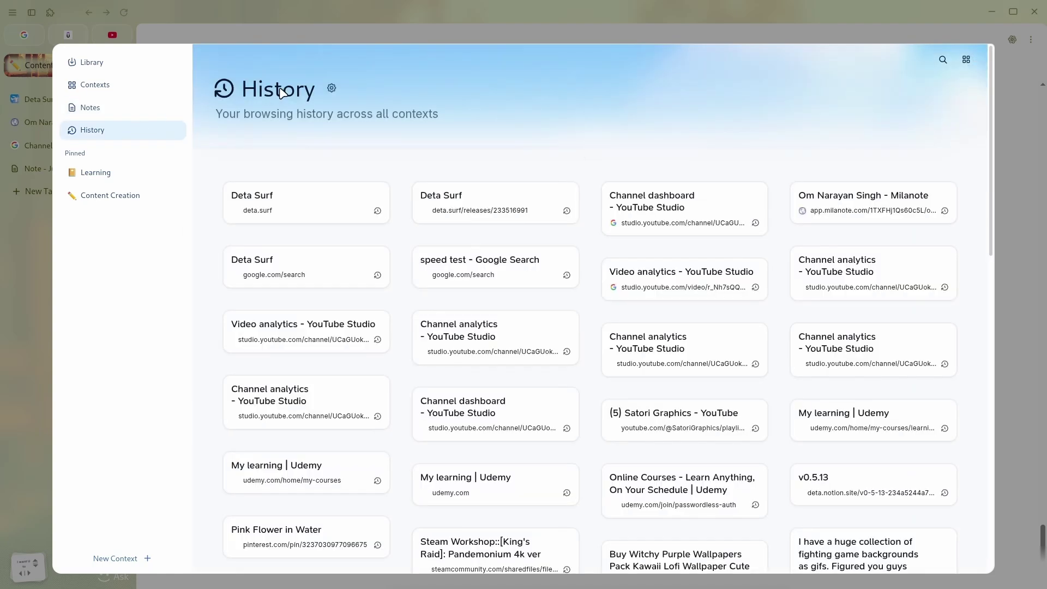
Preview the new-context form and its emoji icon choices in My Stuff, and return to the Content Creation collection
left_click(136, 195)
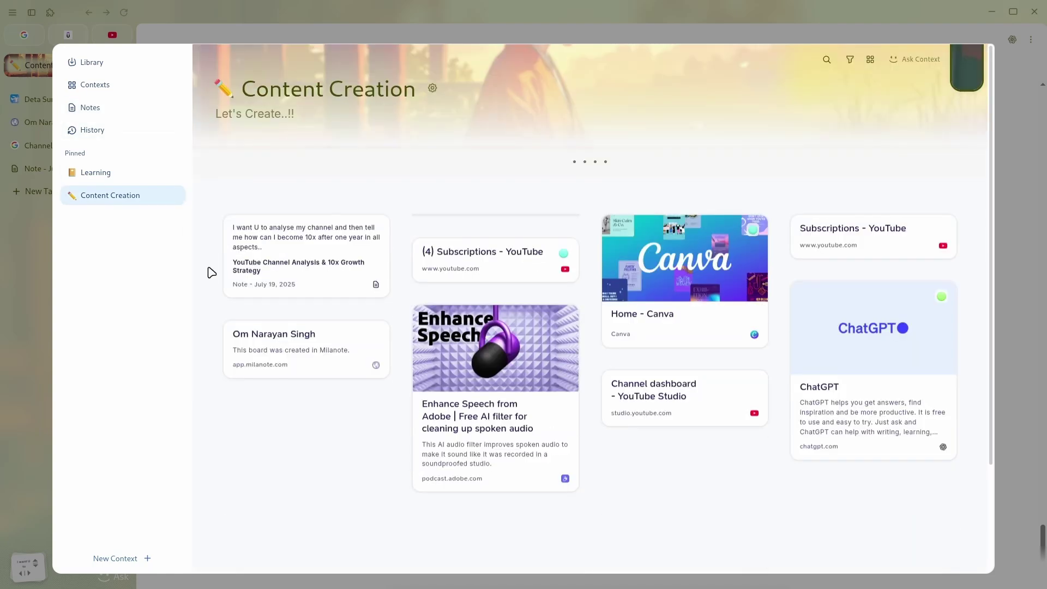
left_click(130, 562)
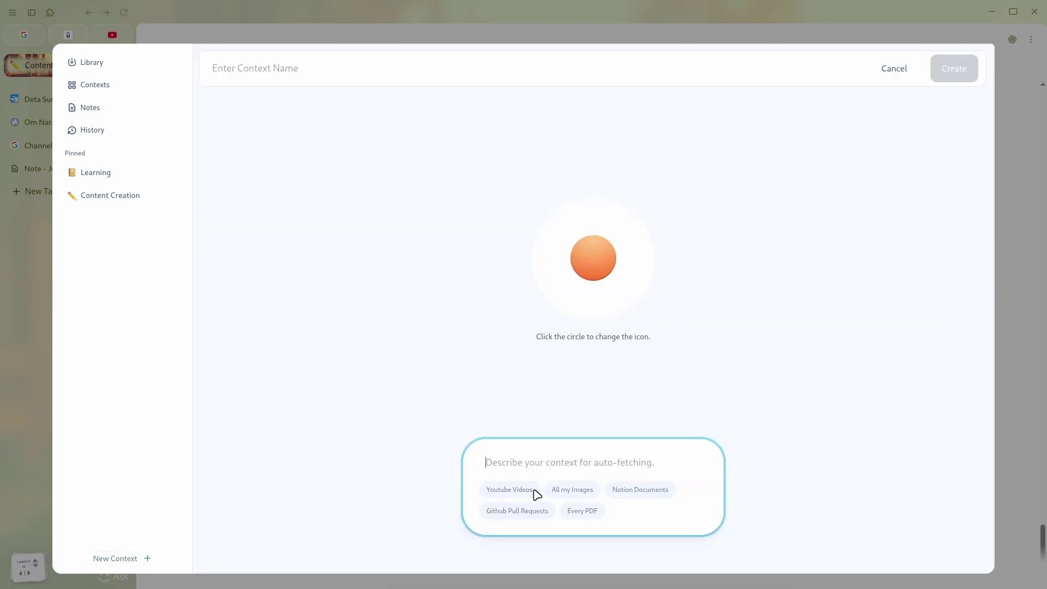
left_click(593, 259)
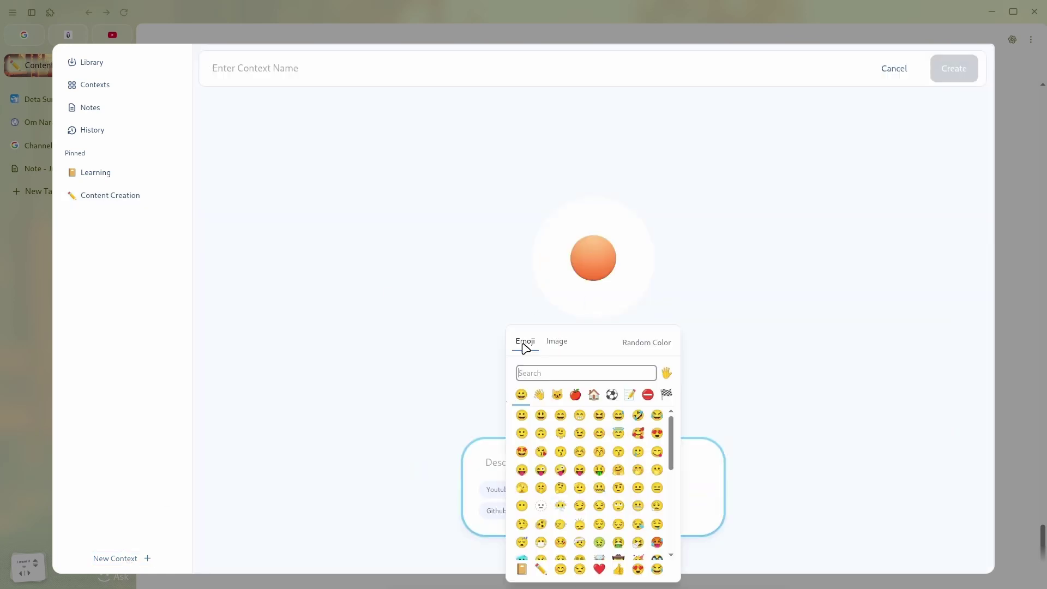
left_click(424, 321)
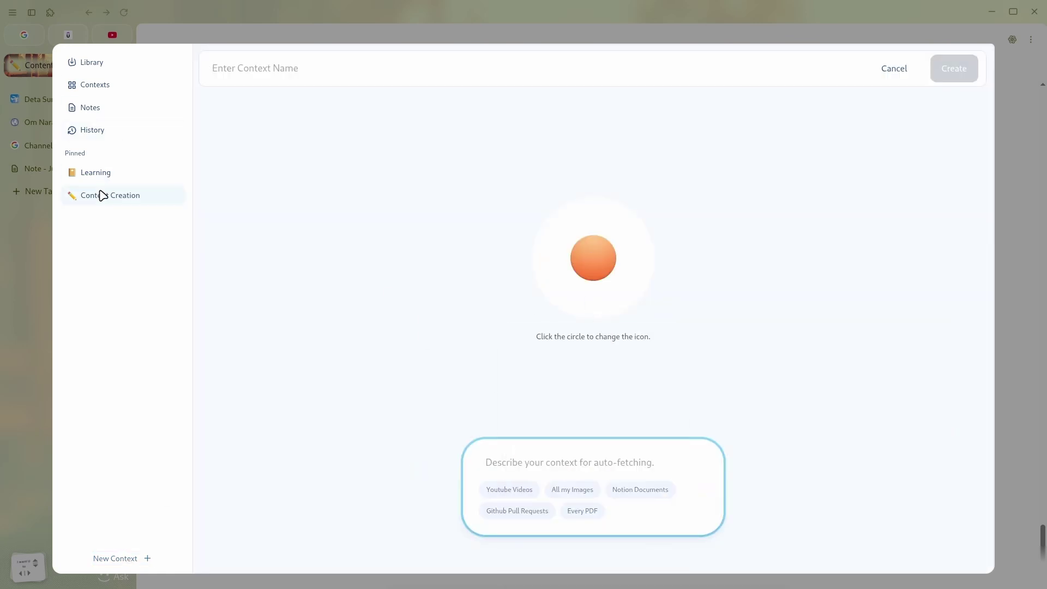
left_click(102, 197)
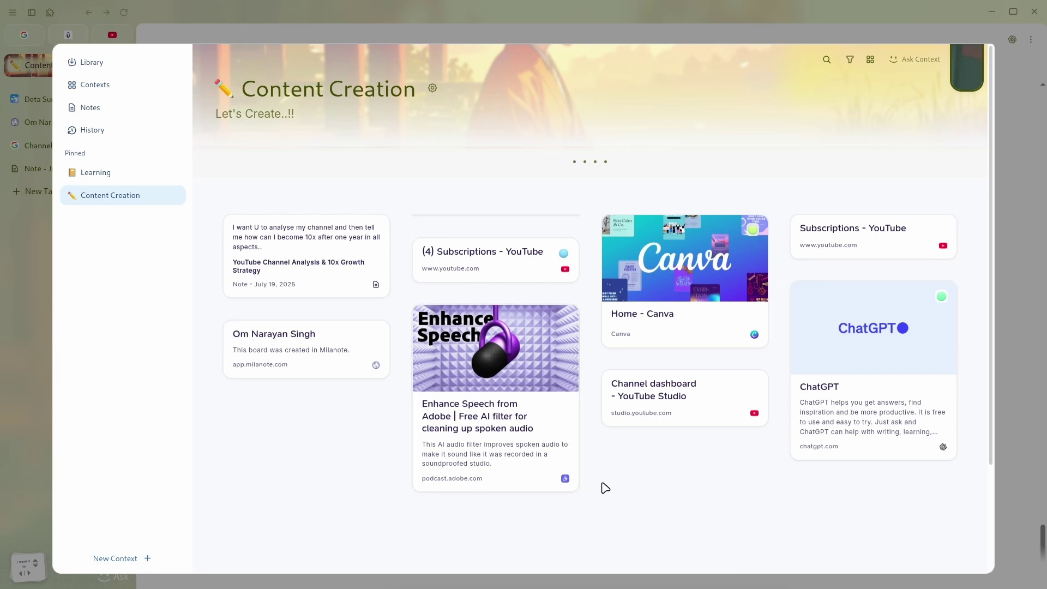
Open the AI chat for the Content Creation context beside the web page and try resizing its pane
left_click(915, 61)
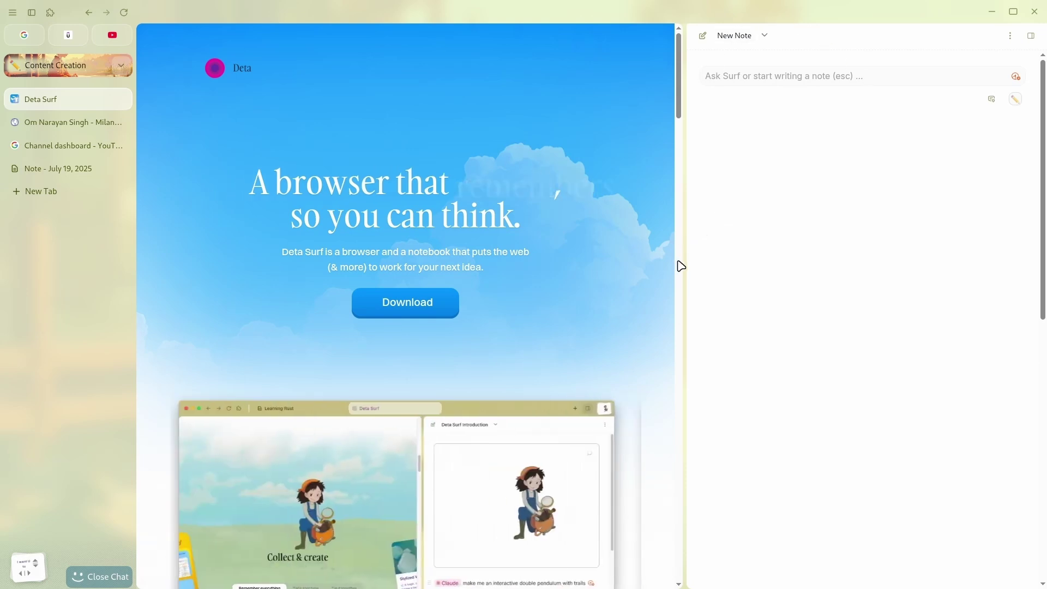
left_click_drag(689, 265, 836, 265)
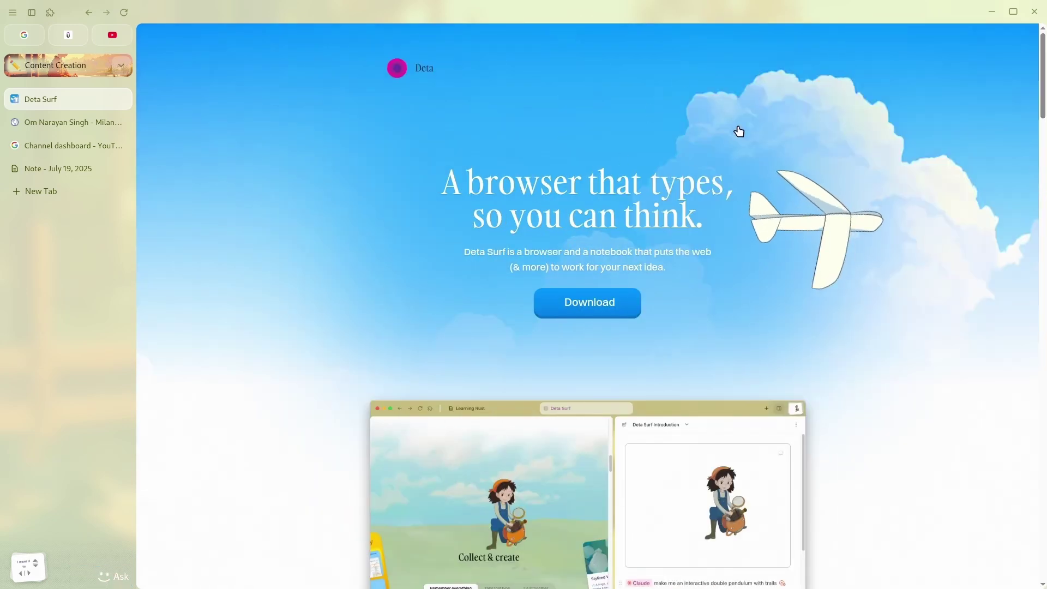
Create a new note in place of the older note tab and add the active context as its source
key("ctrl+n")
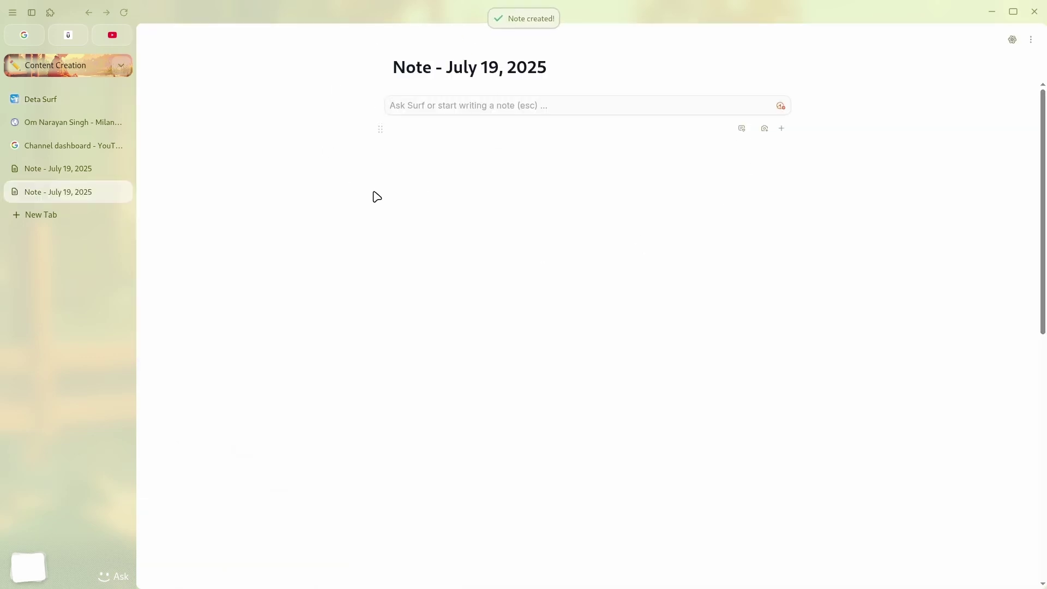
middle_click(18, 173)
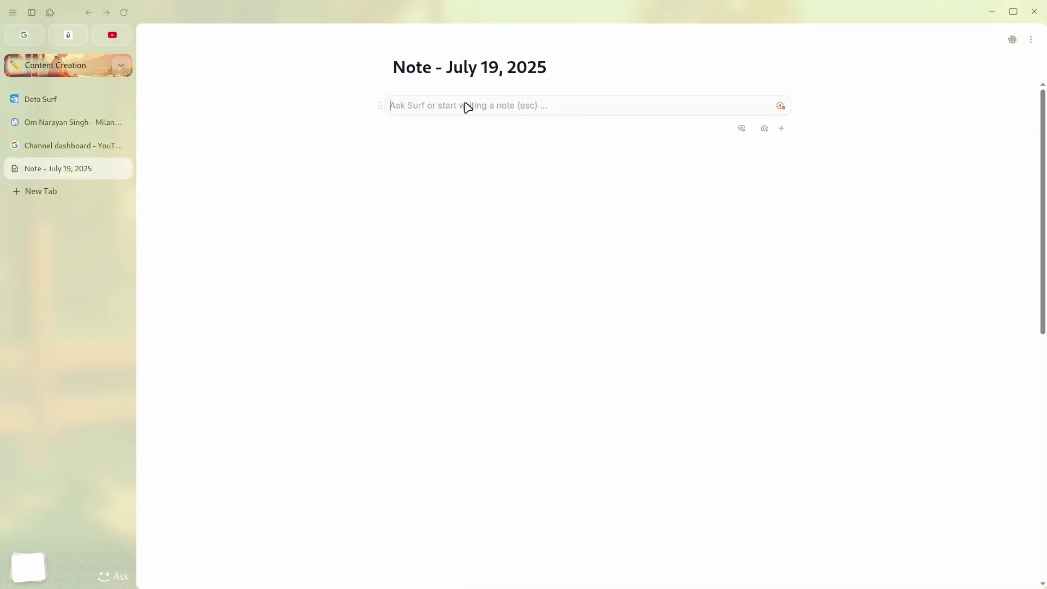
left_click(783, 129)
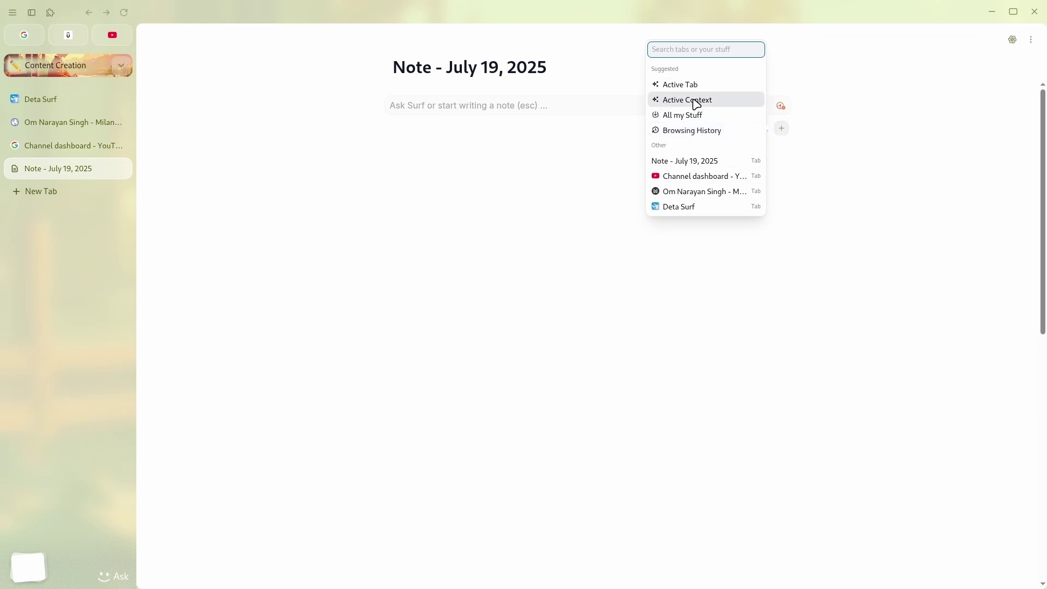
left_click(717, 101)
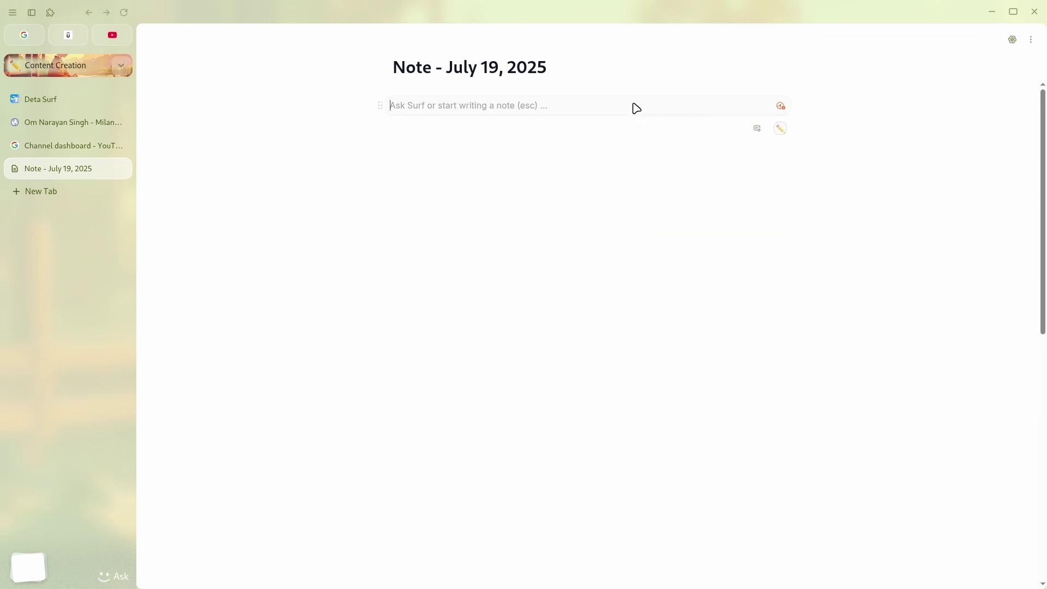
Ask Surf in the new note to plan a week of content, one video a day, with evergreen but trendy videos
type("I want to plan a")
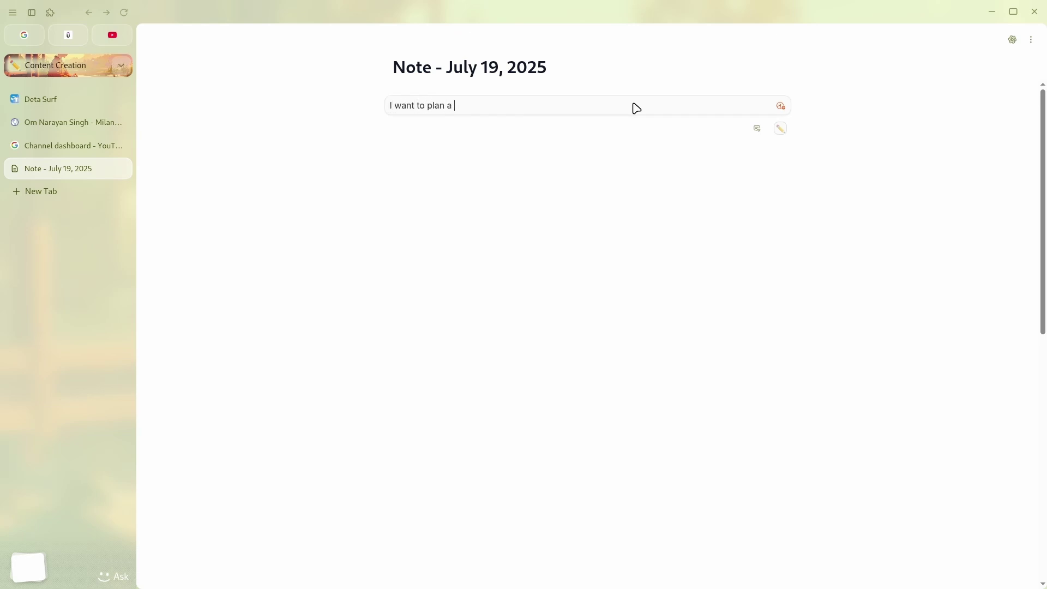
type(" week of content, one video a day, nd I wan")
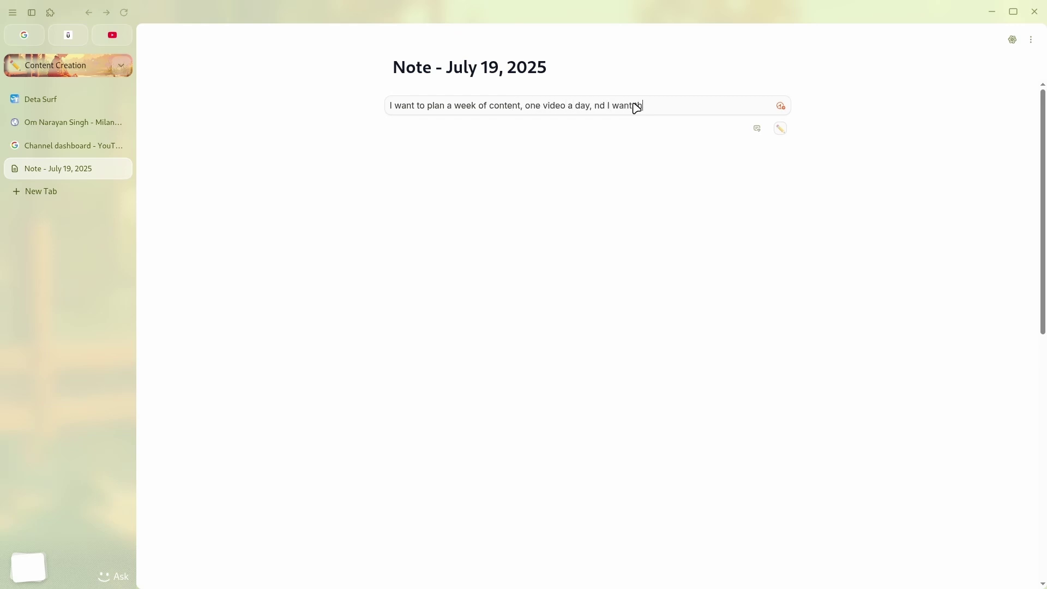
type("t them to be evergreen but trendy..")
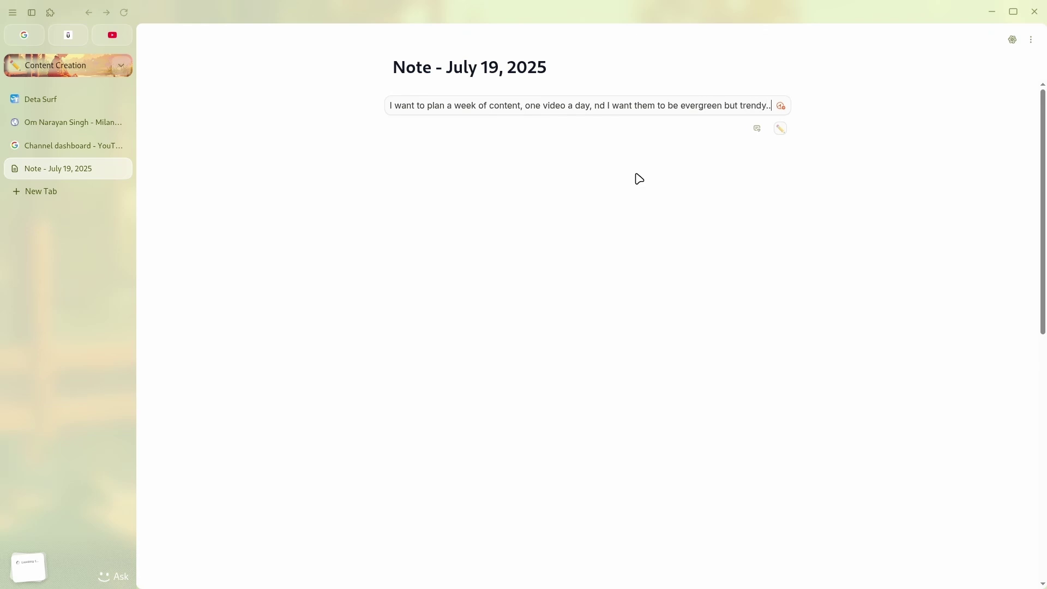
key("Return")
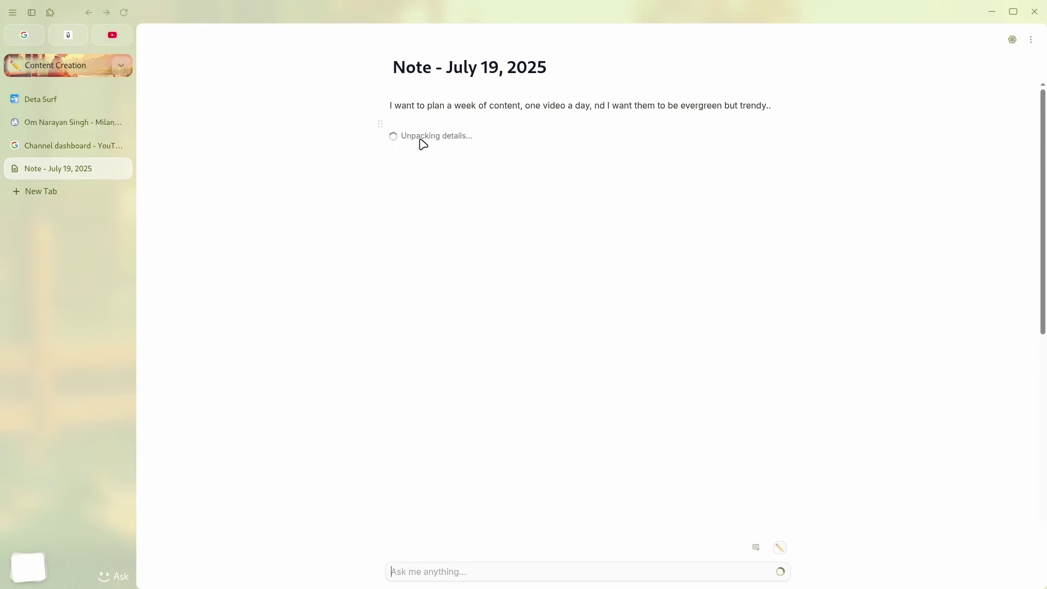
Open and close My Stuff while the answer is generated, and read through the weekly content plan in the note
mouse_move(59, 68)
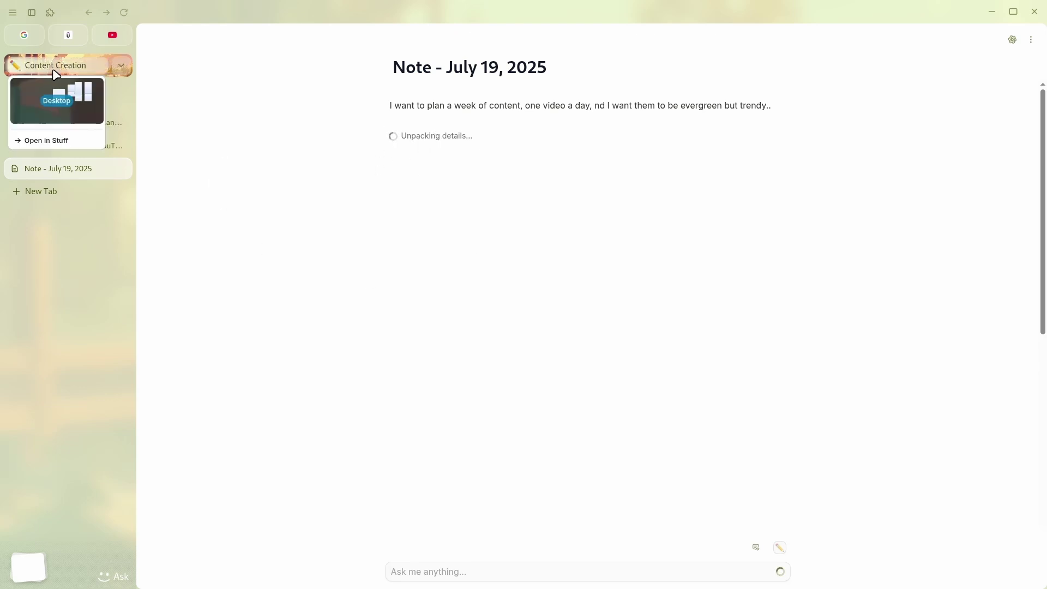
mouse_move(34, 559)
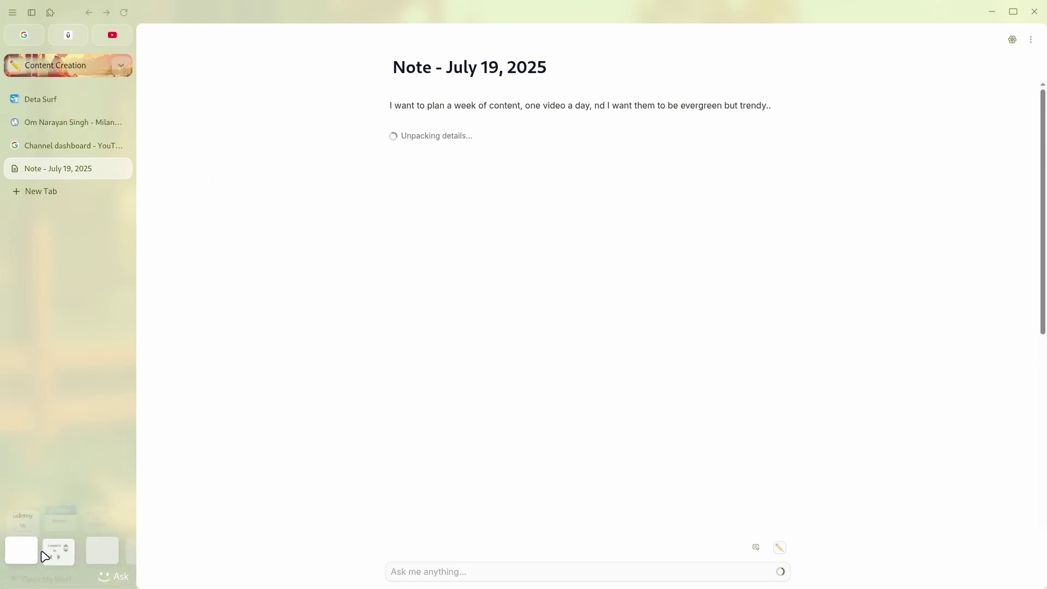
left_click(26, 579)
left_click(1023, 156)
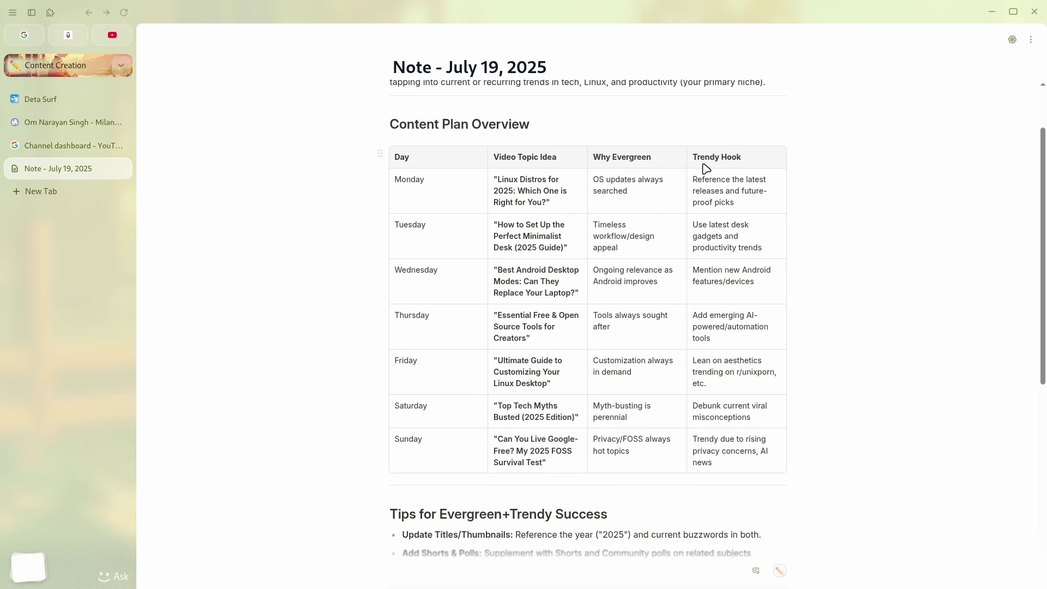
scroll(718, 286, "down", 7)
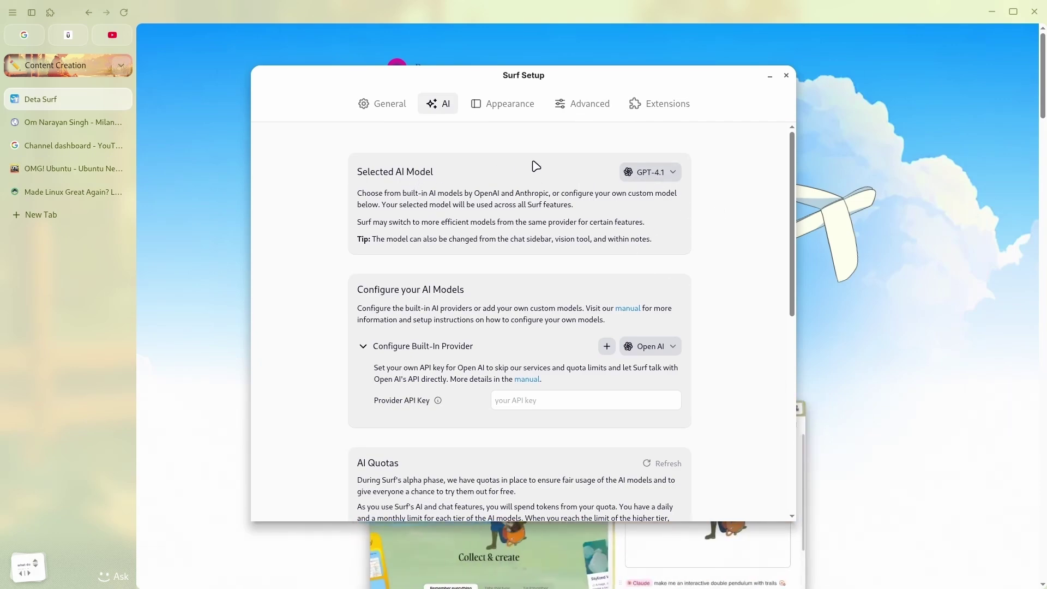
Look over the selectable AI models, the built-in provider options and the AI quotas in the AI settings
left_click(670, 173)
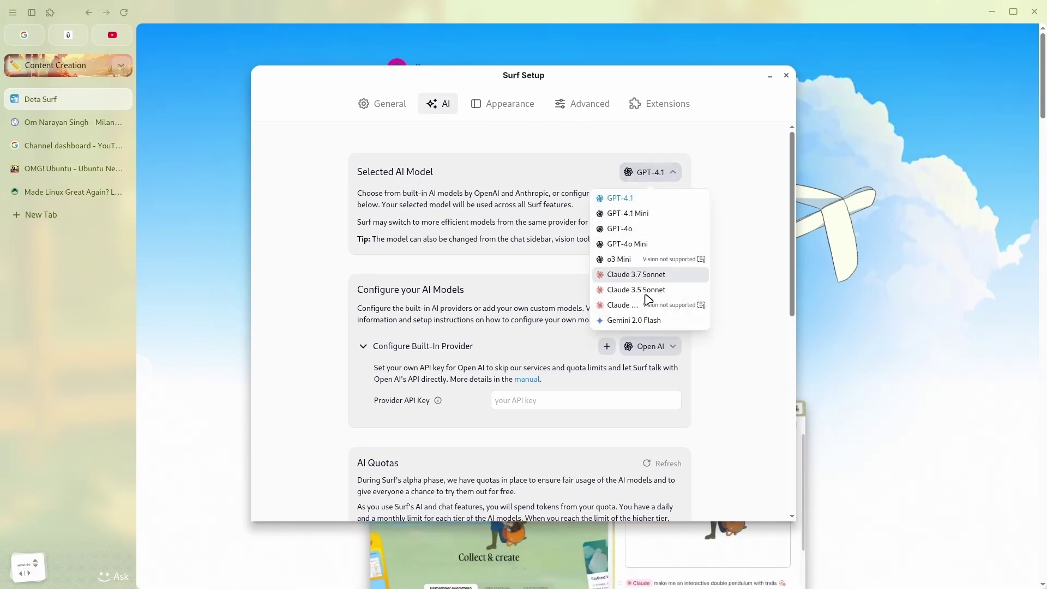
left_click(736, 187)
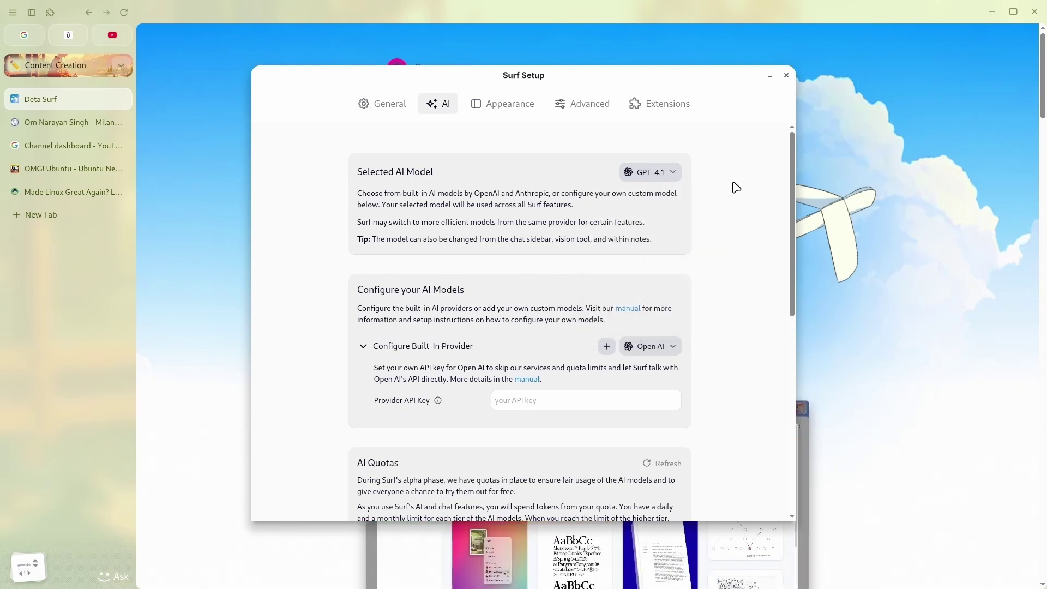
scroll(736, 187, "down", 3)
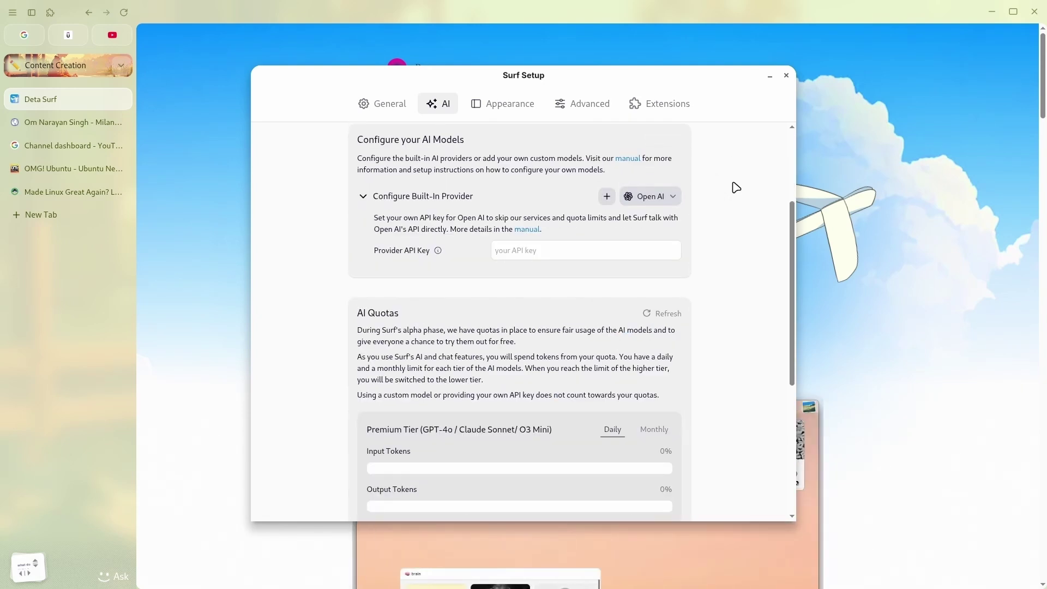
left_click(674, 199)
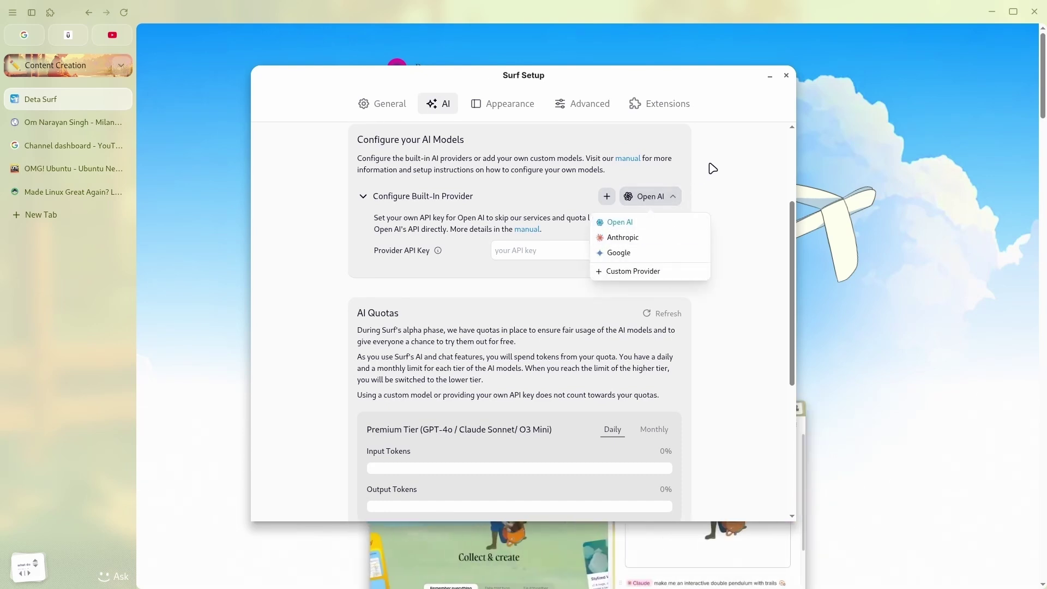
left_click(567, 274)
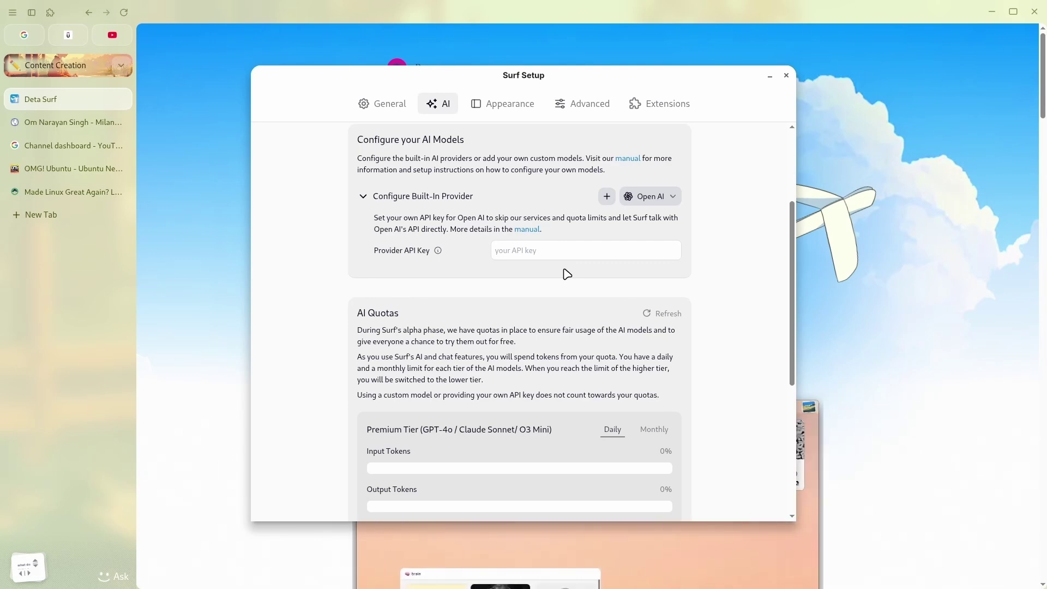
scroll(701, 315, "up", 3)
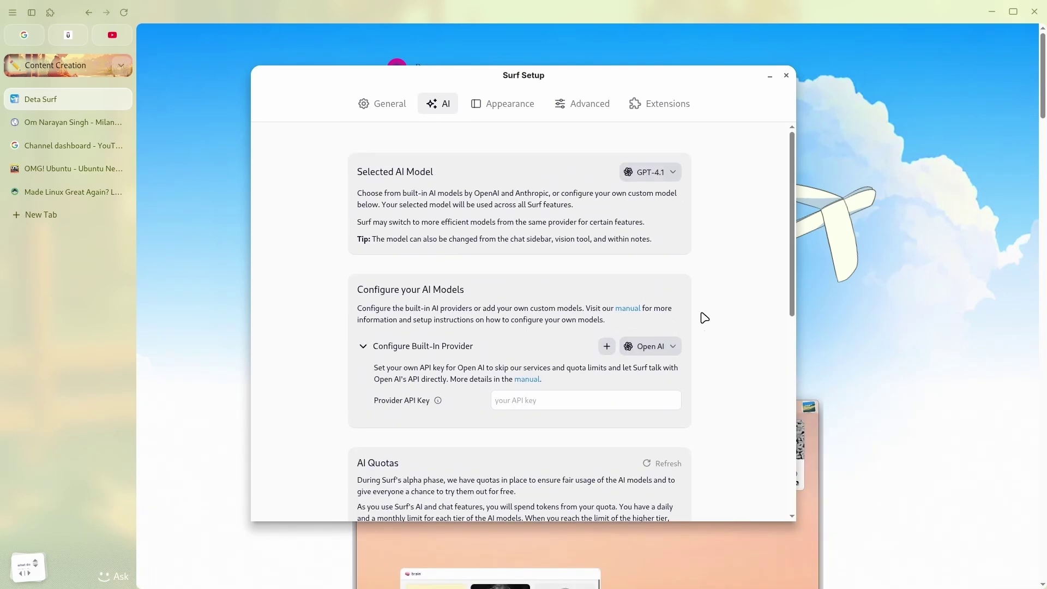
Show the browser's local data in the file manager and look through the Surf folder inside .config
left_click(12, 12)
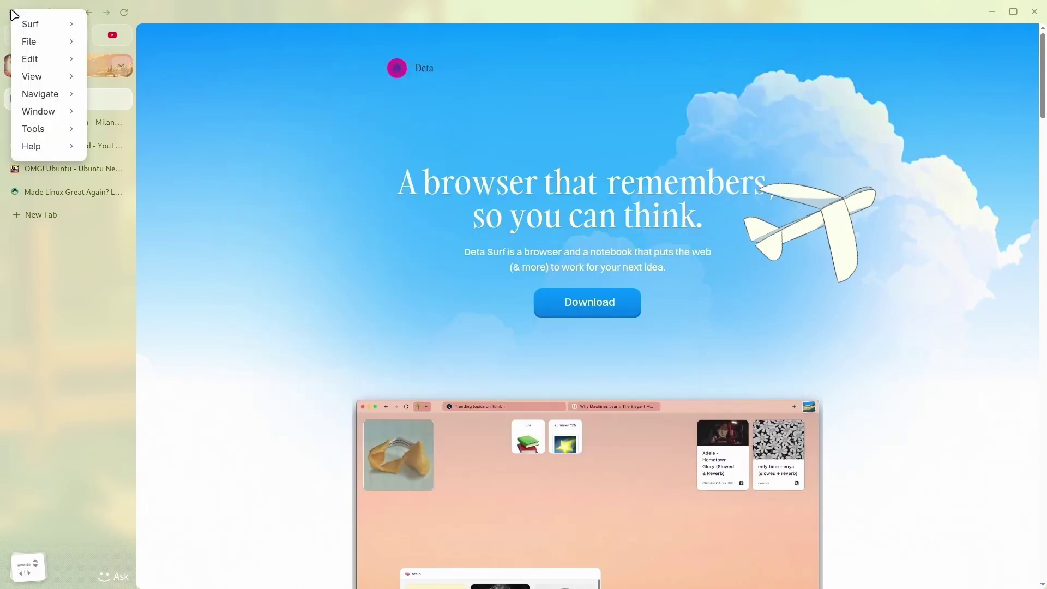
left_click(287, 5)
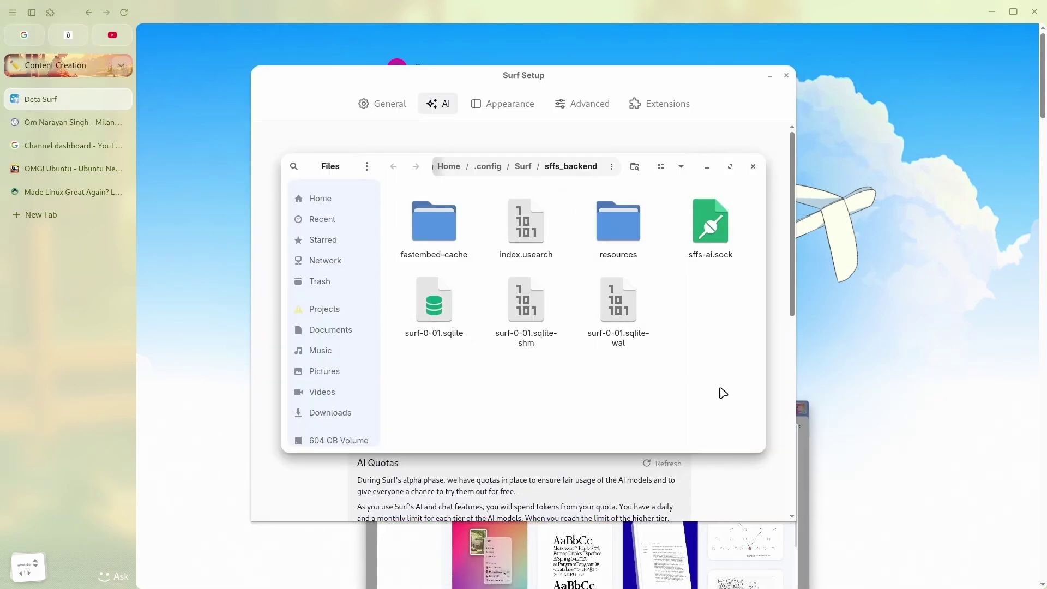
left_click(523, 166)
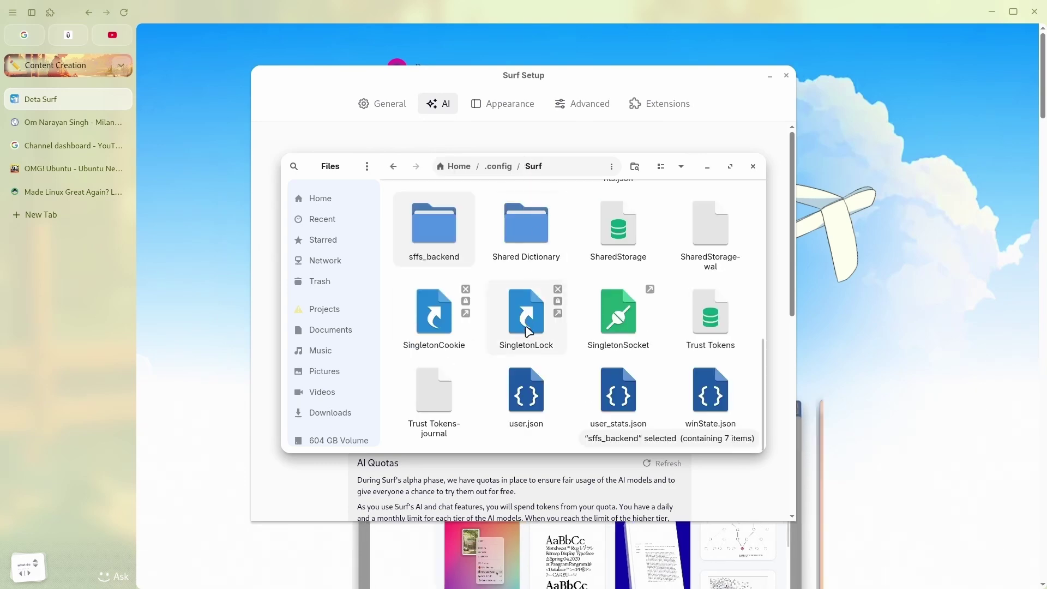
scroll(528, 330, "up", 4)
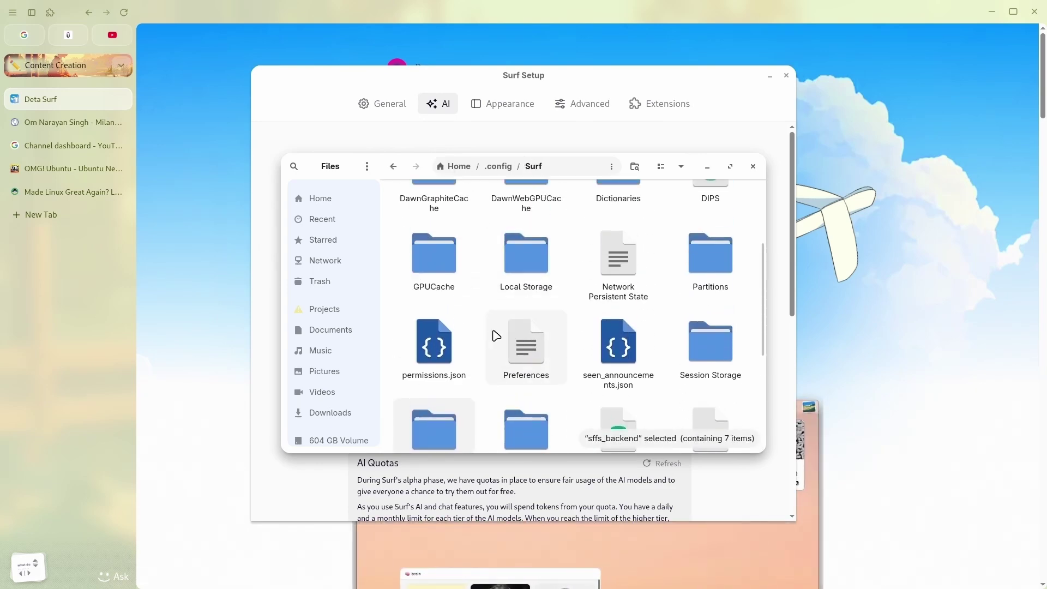
Browse the saved files in the resources folder inside sffs_backend
double_click(444, 428)
double_click(617, 231)
scroll(563, 336, "up", 2)
scroll(603, 344, "down", 3)
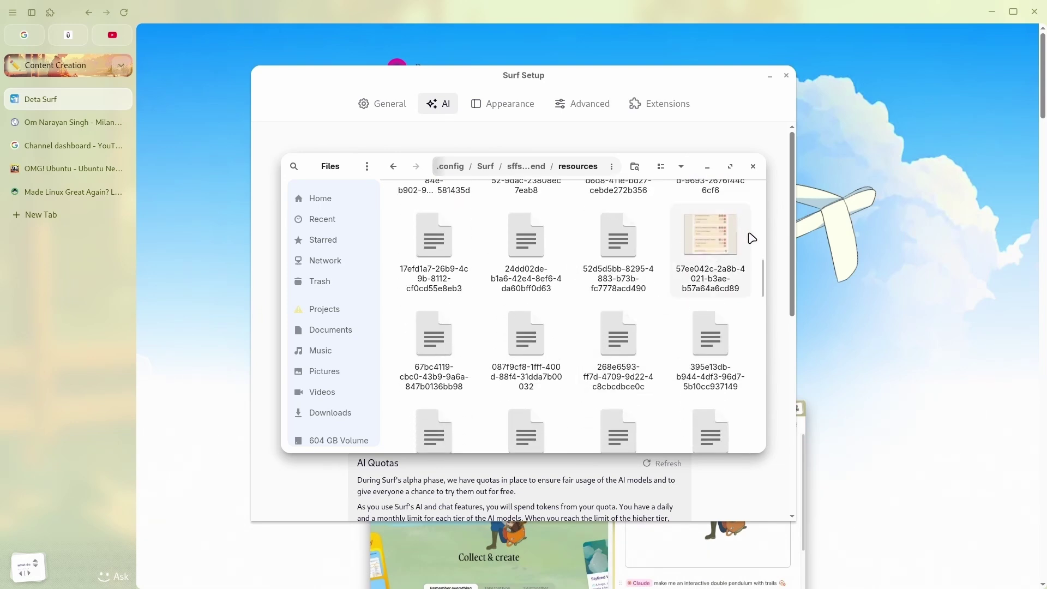
left_click(752, 263)
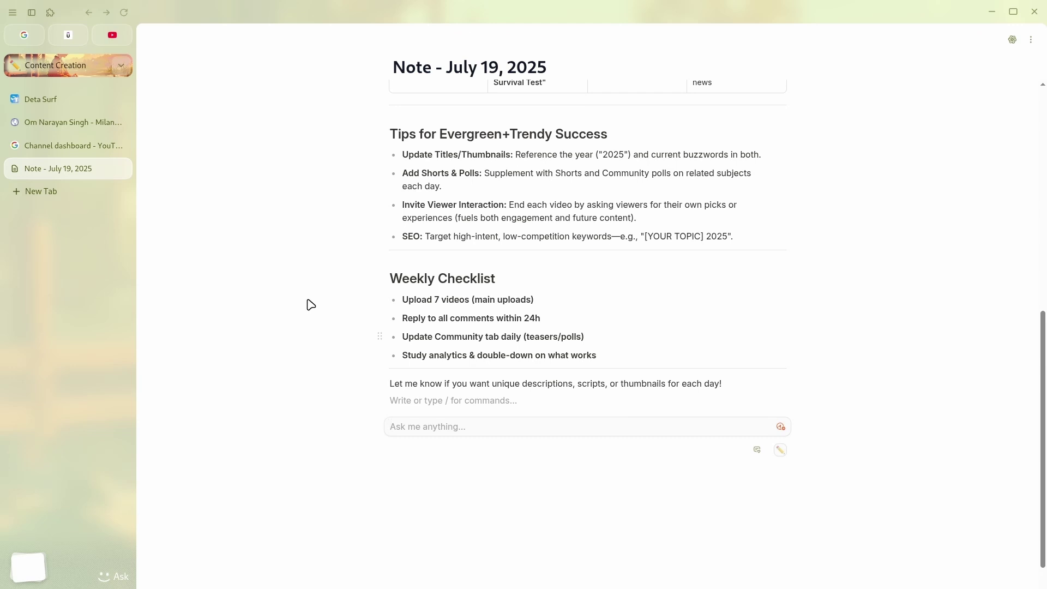
Ask in the note "Analyse my youtube channel studio and tell me how I'm doing" and review the note's content plan and analysis
type("Analyse my youtube channel studio and t")
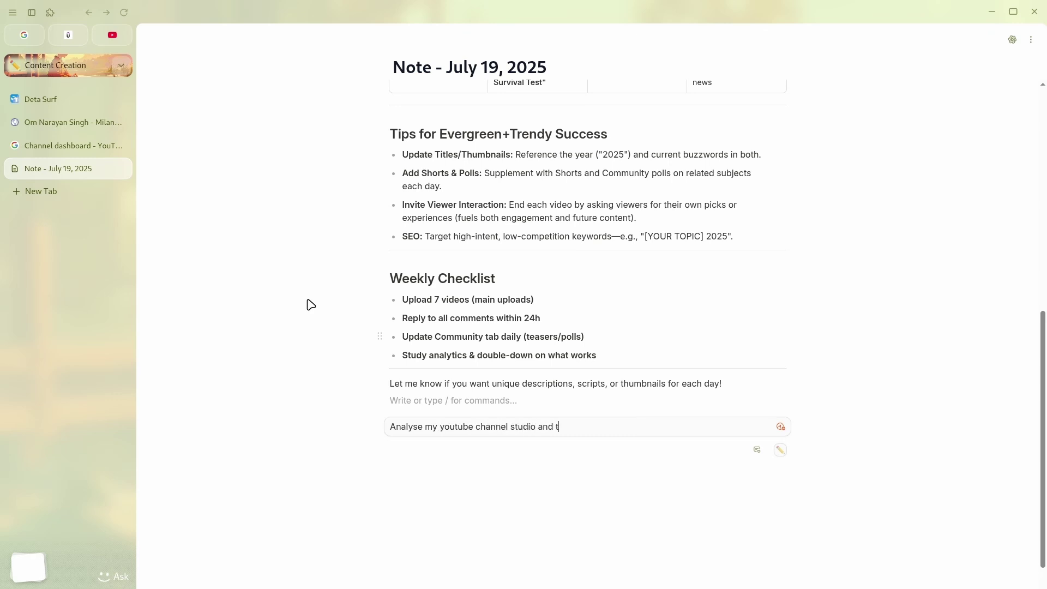
type("ell me how I'm doing")
key("Return")
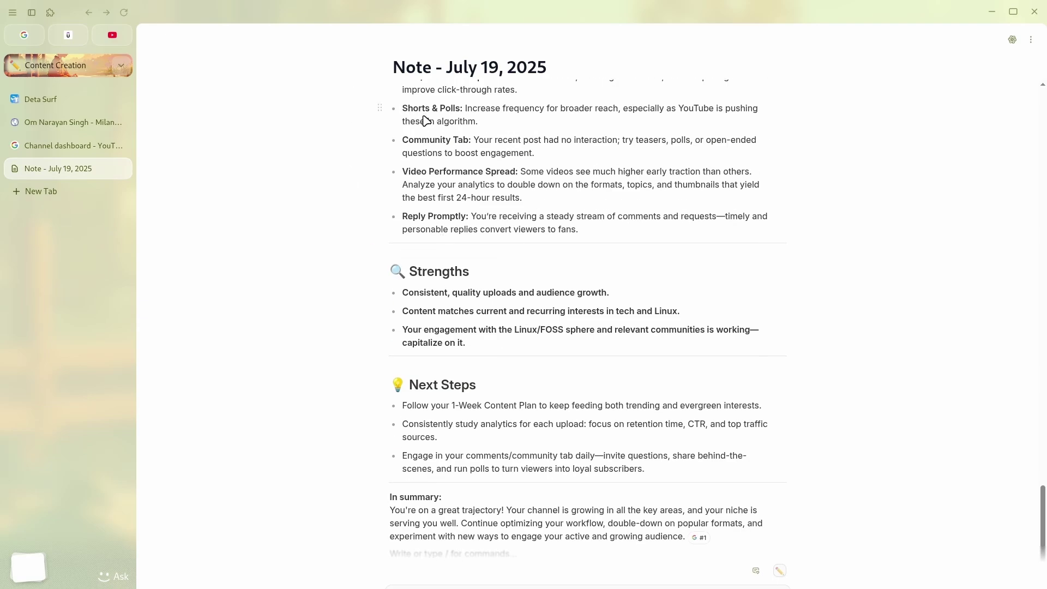
scroll(446, 141, "up", 10)
scroll(446, 140, "up", 15)
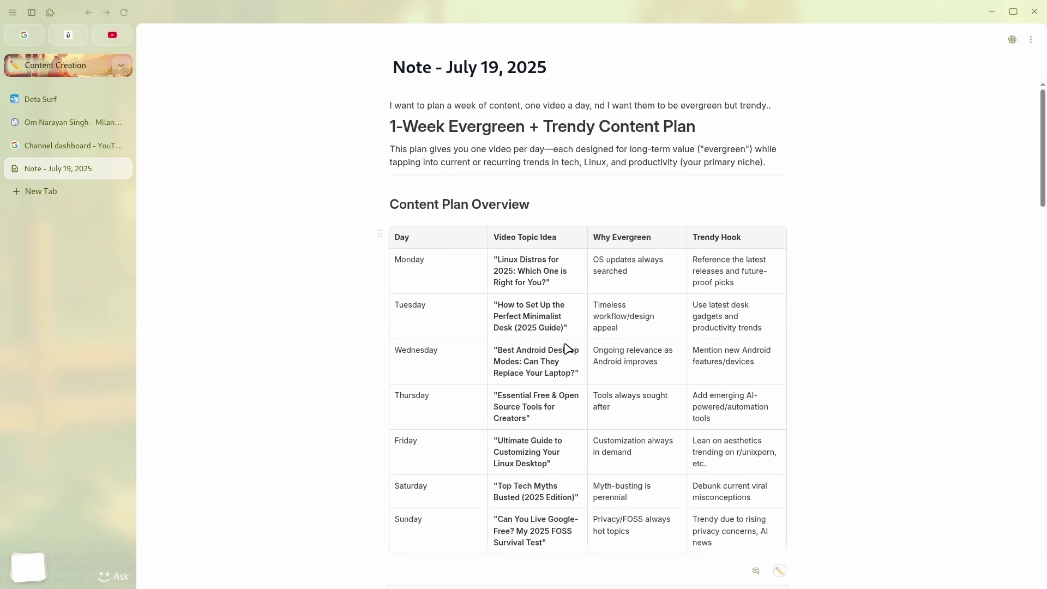
scroll(566, 348, "down", 7)
scroll(567, 348, "down", 4)
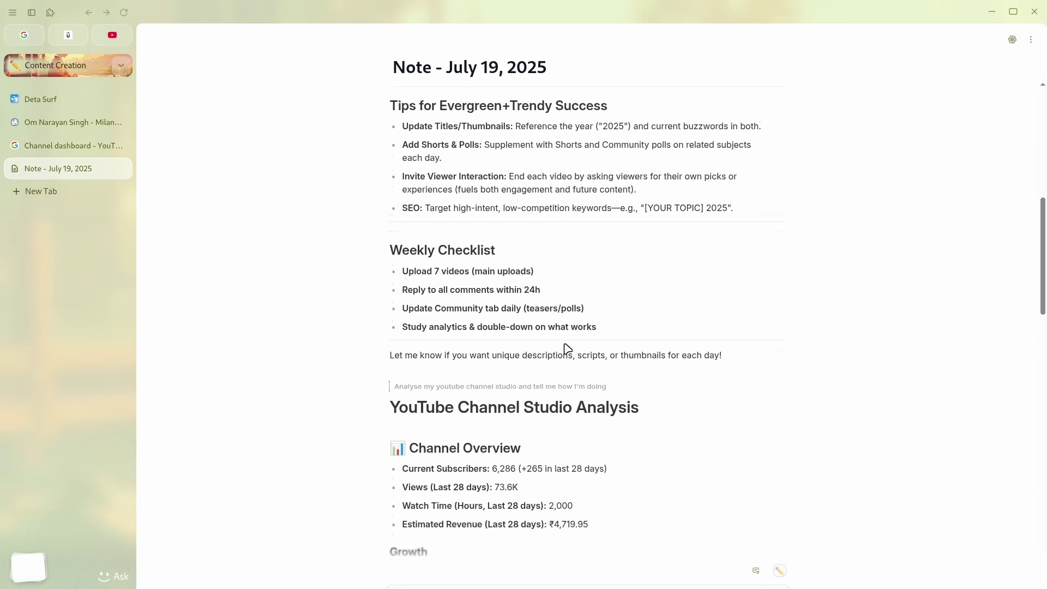
Ask in the note "Based on this data, suggest me 7 amazing ideas, I have never created.." below the channel analysis
scroll(567, 347, "down", 15)
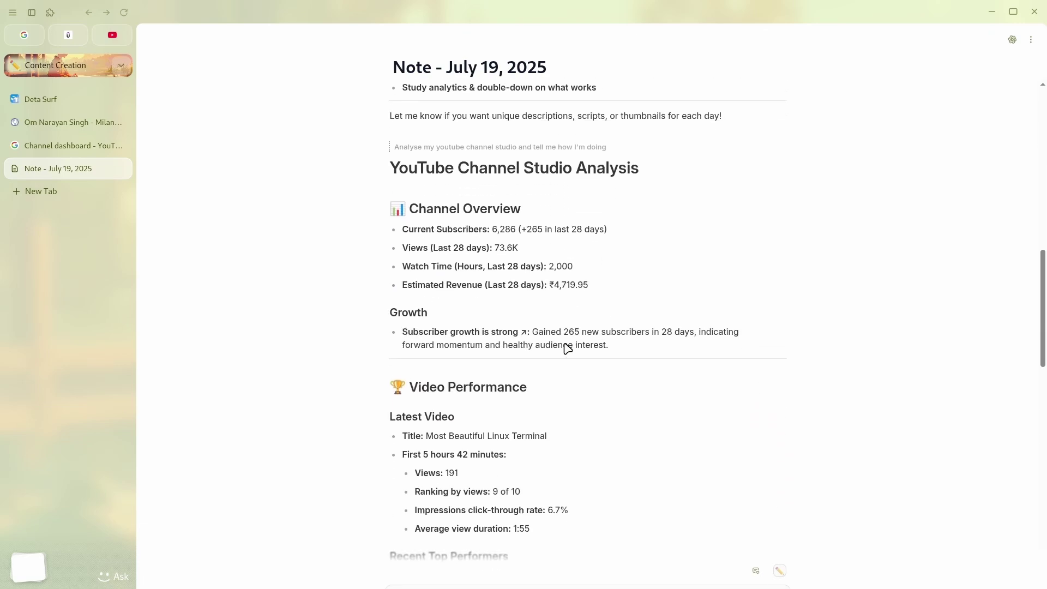
scroll(485, 204, "down", 4)
scroll(486, 205, "up", 20)
scroll(487, 205, "down", 10)
scroll(488, 206, "down", 15)
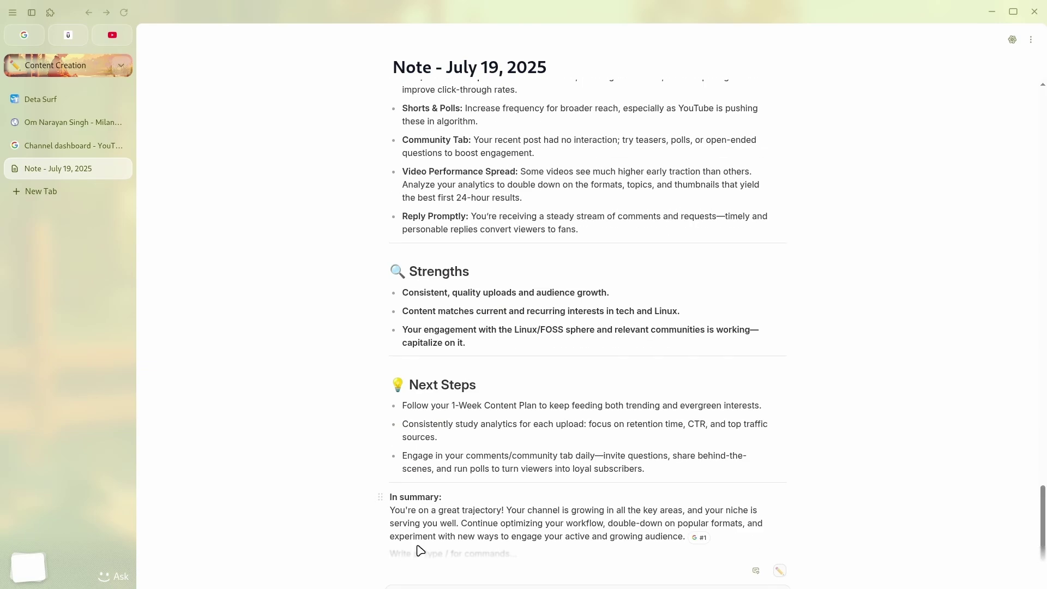
type("Based on thes data, suggest me 7 amazing id")
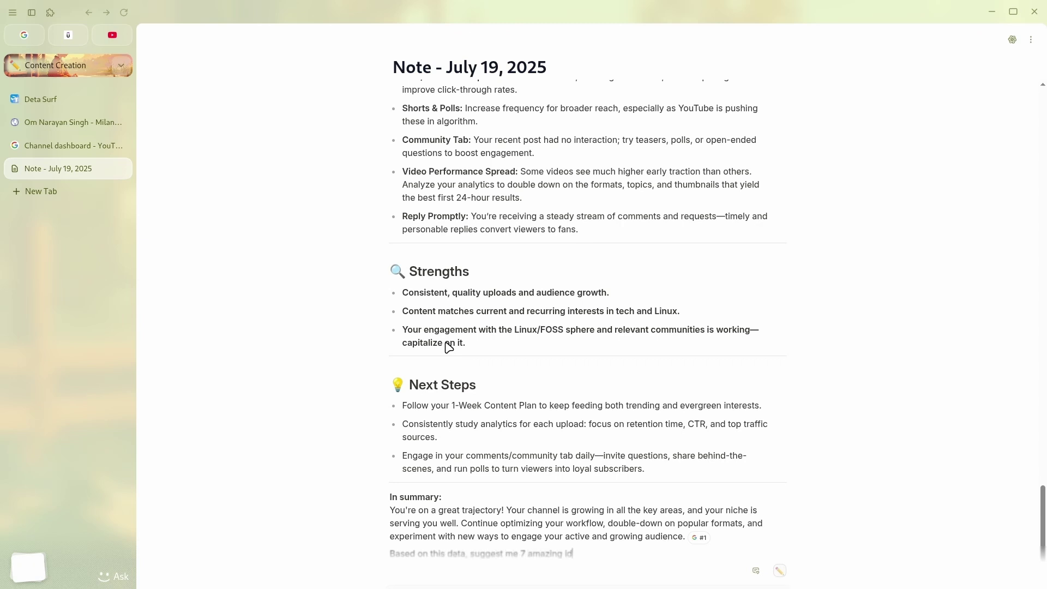
type("eas. I have never created")
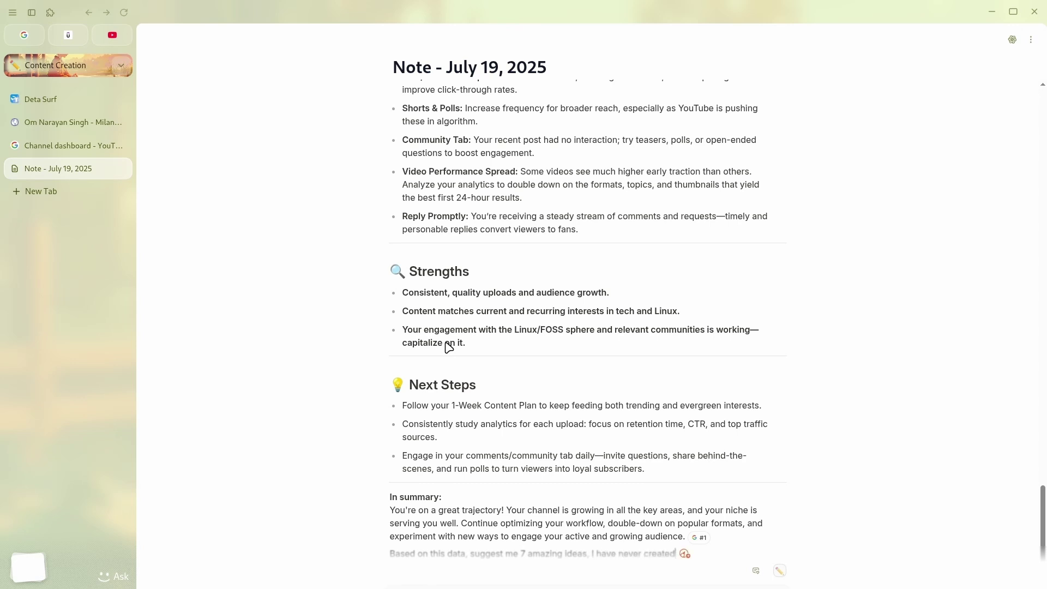
type("..")
left_click(691, 557)
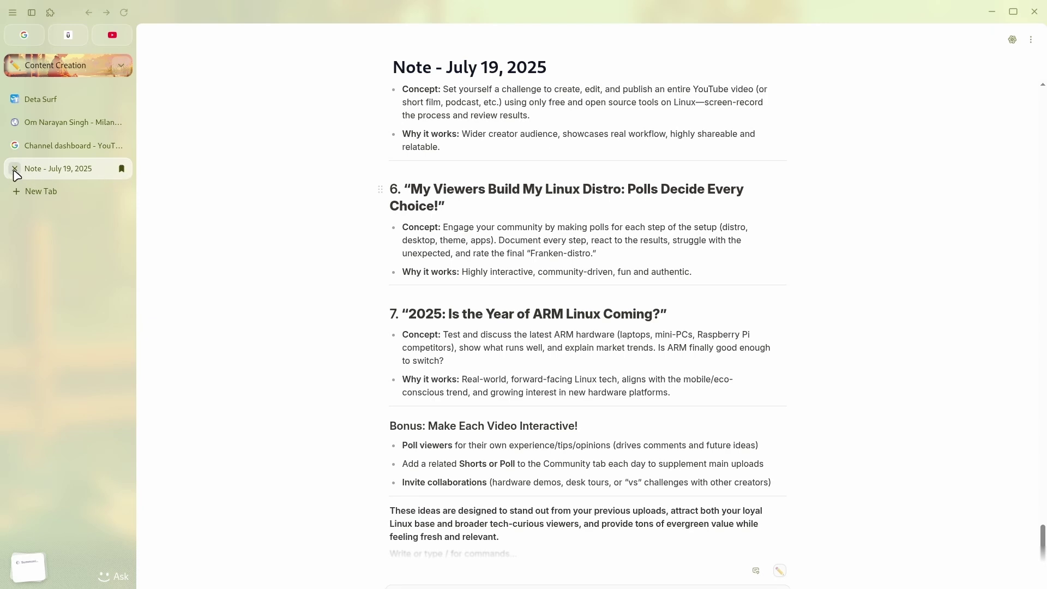
Close the content plan note and open the YouTube channel analysis and 10x growth note from the Content Creation desktop
left_click(15, 169)
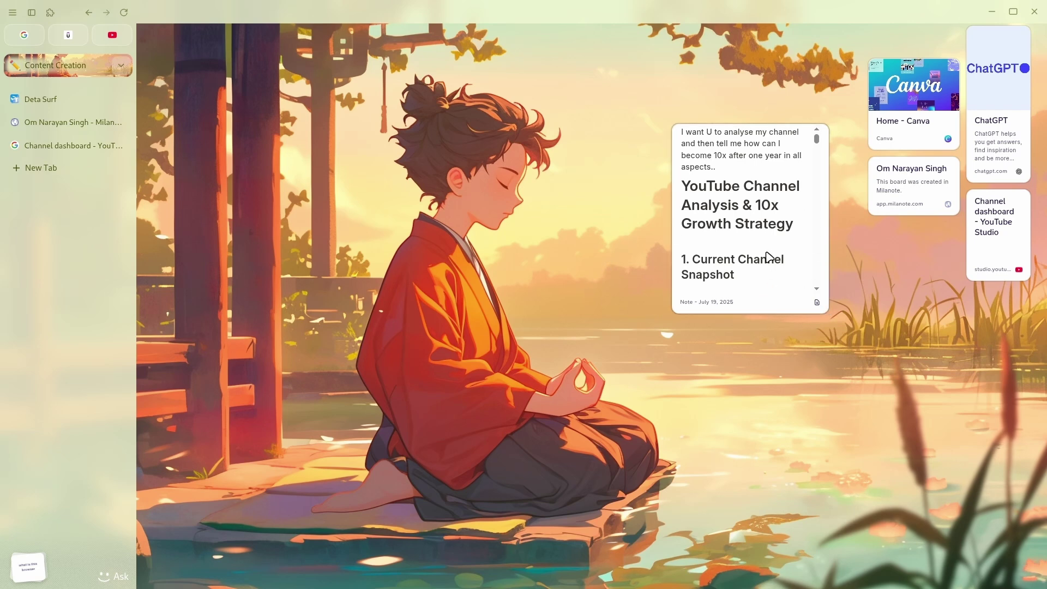
left_click(817, 302)
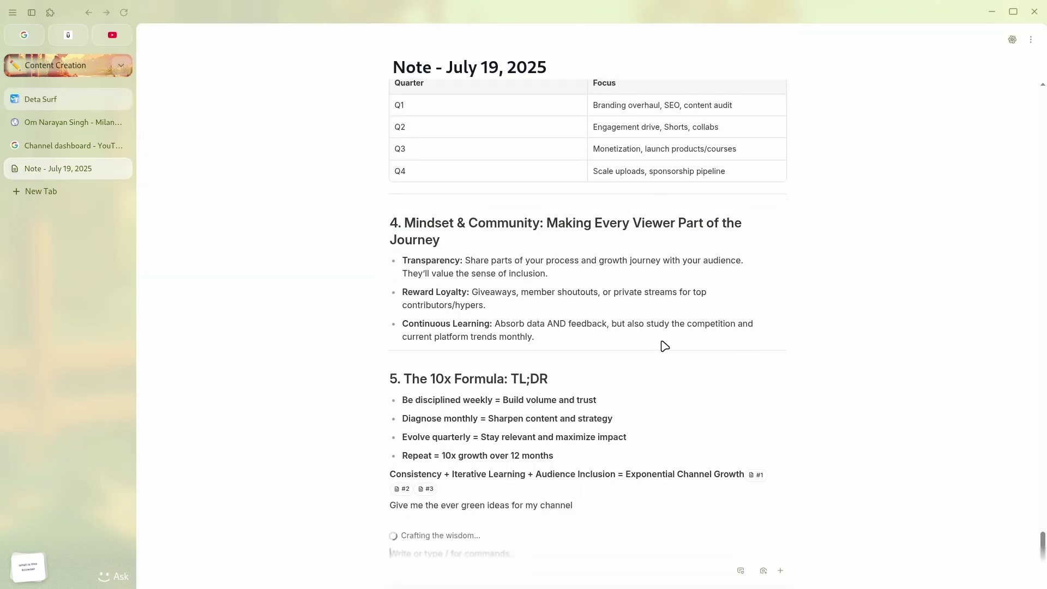
left_click(19, 191)
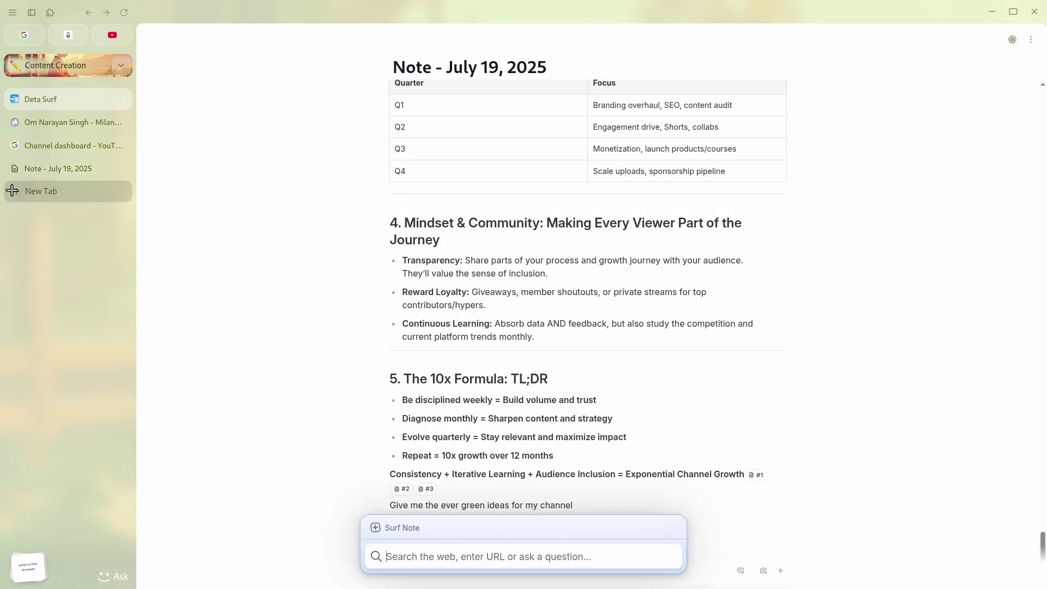
key("Escape")
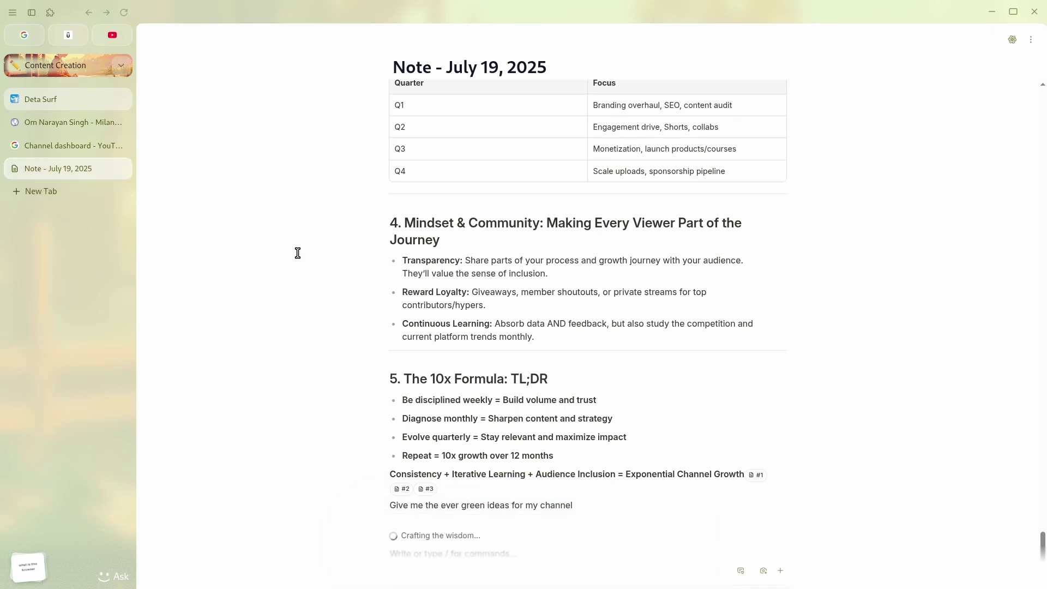
Create a new note and add the Channel dashboard tab and All my Stuff as its AI context
key("ctrl+n")
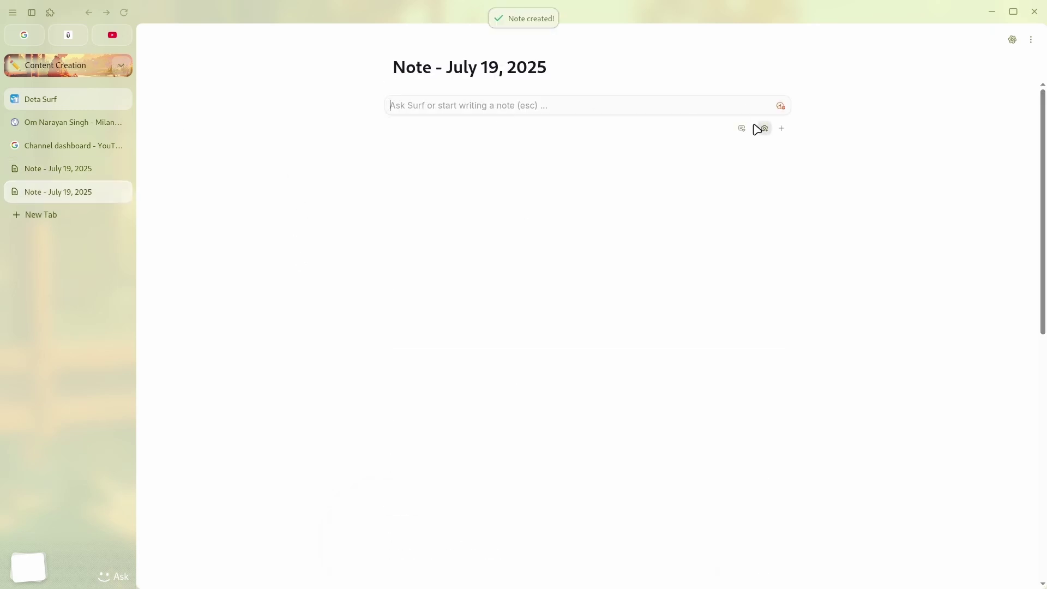
left_click(781, 129)
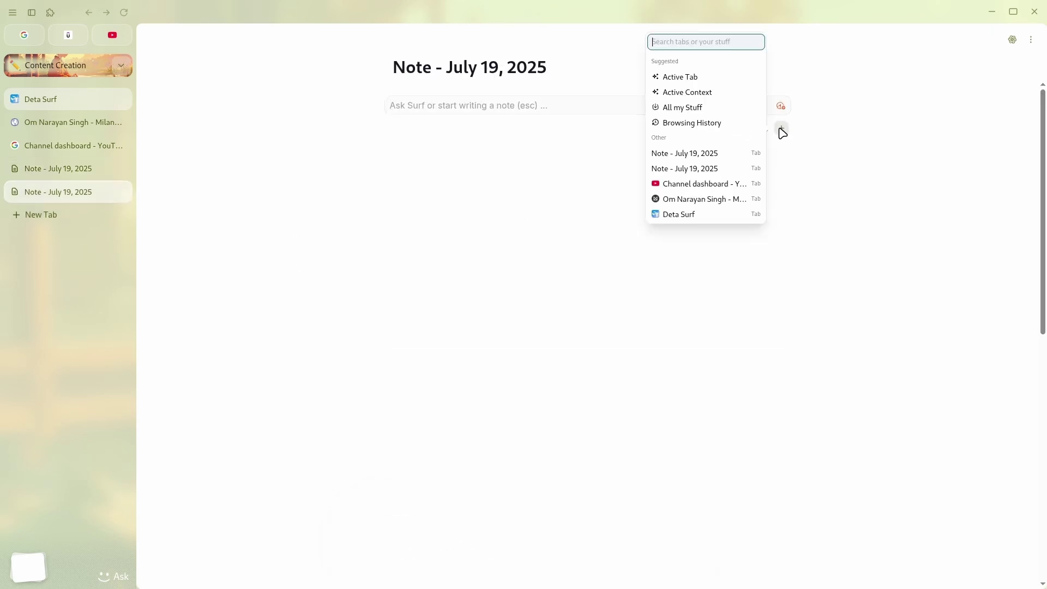
left_click(703, 185)
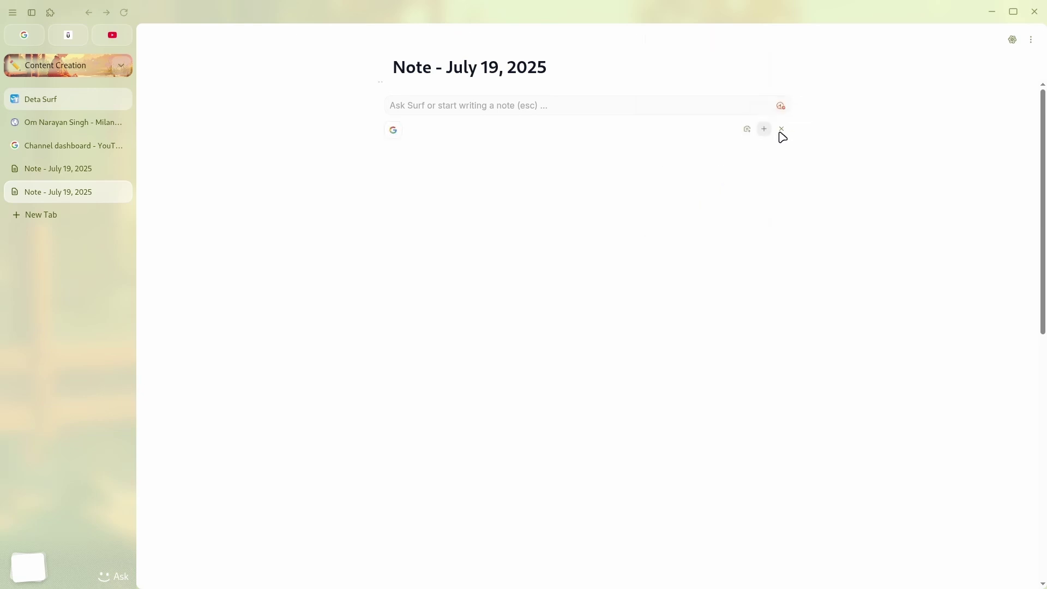
left_click(758, 137)
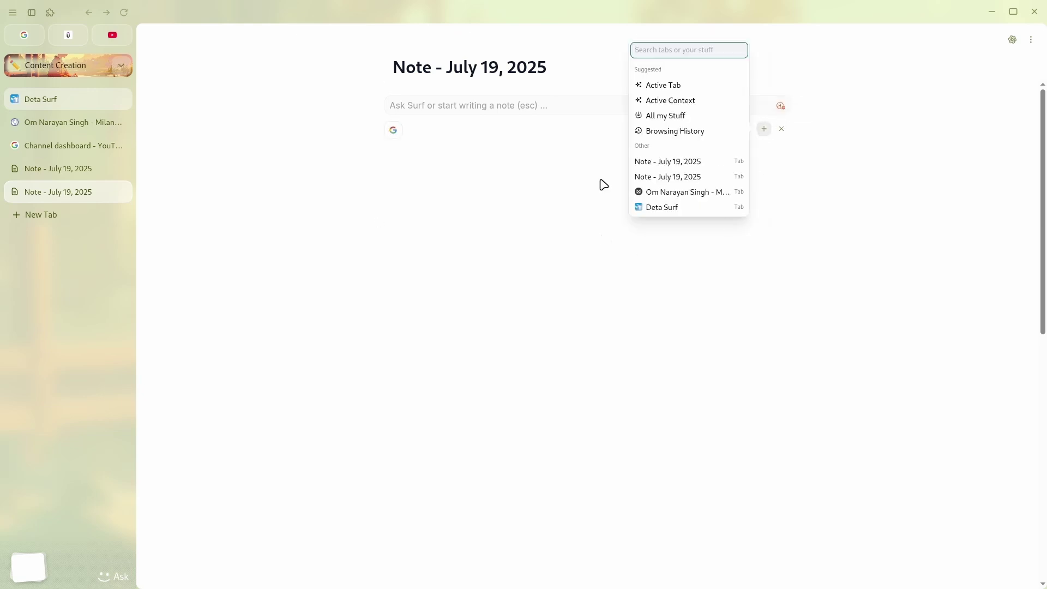
left_click(680, 117)
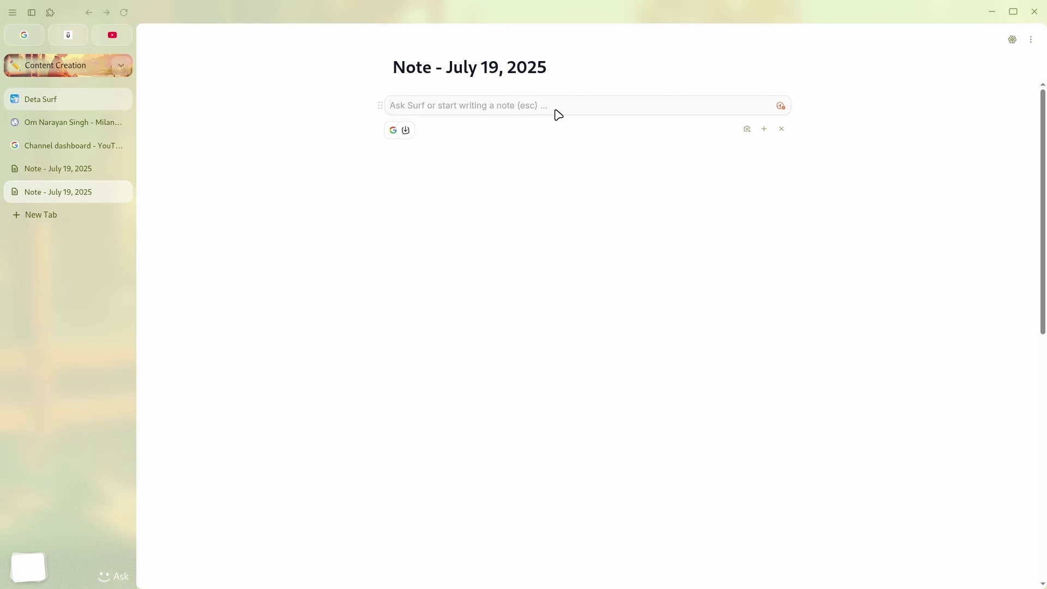
Ask in the new note "Create a surflet where I can see my 7 new ideas for youtube and have to do list of those ideas.."
type("I wan")
key("BackSpace")
key("BackSpace")
key("BackSpace")
key("BackSpace")
key("BackSpace")
key("BackSpace")
type("Create a surf")
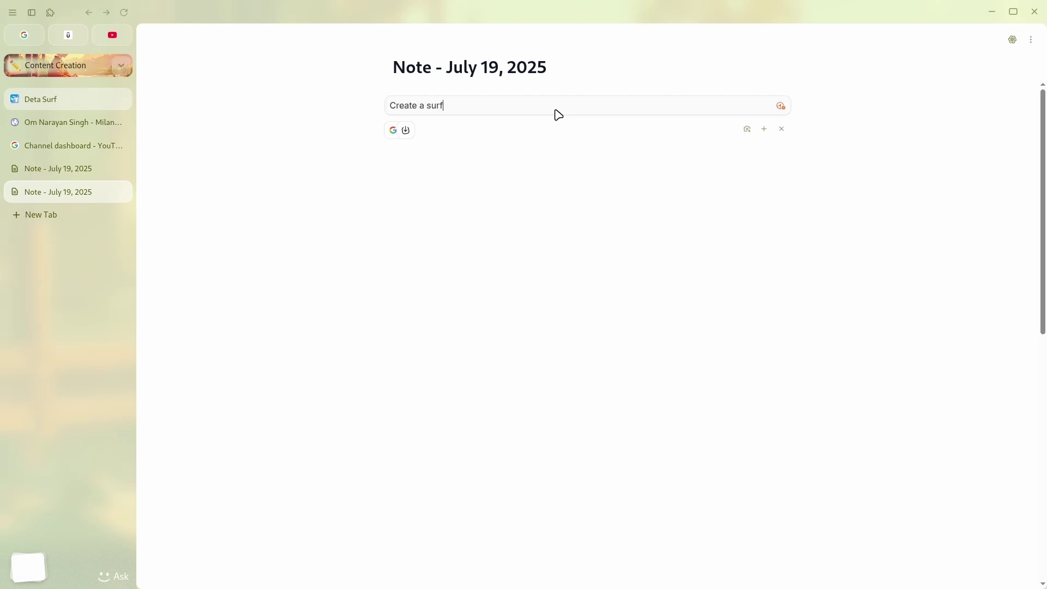
type("let where I can see my 7 new ideas for youtube and have to do")
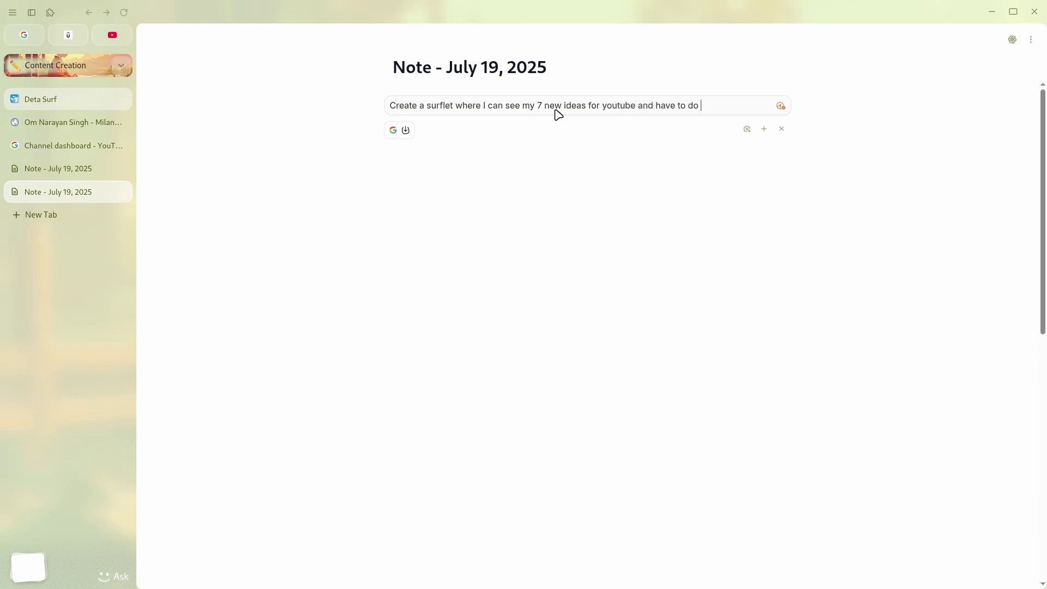
type(" list of th")
left_click(781, 106)
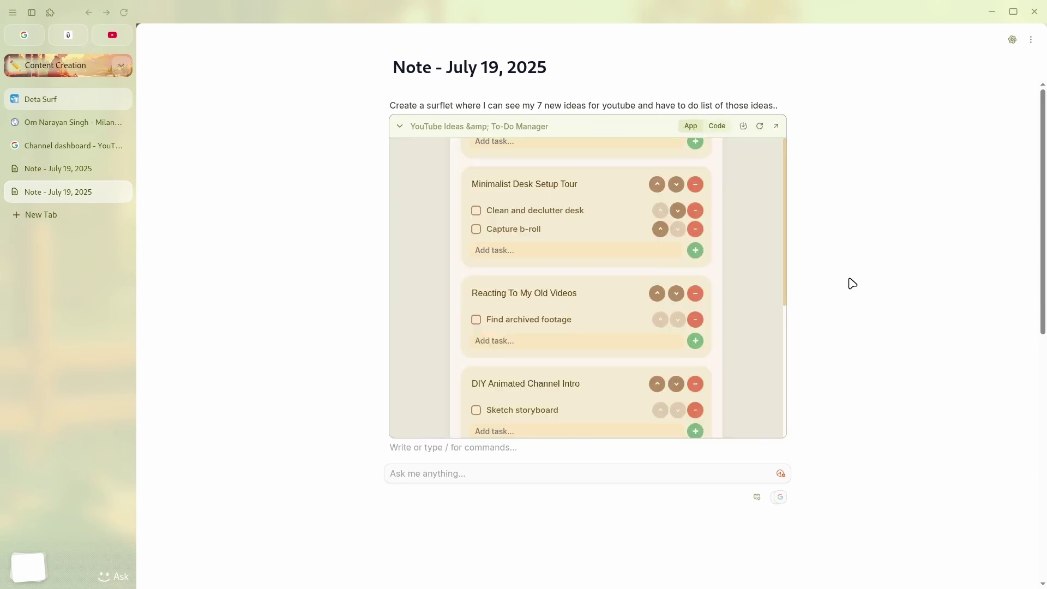
Review the generated YouTube ideas and to-do surflet and save it to the Content Creation context
scroll(685, 311, "down", 5)
scroll(685, 312, "up", 1)
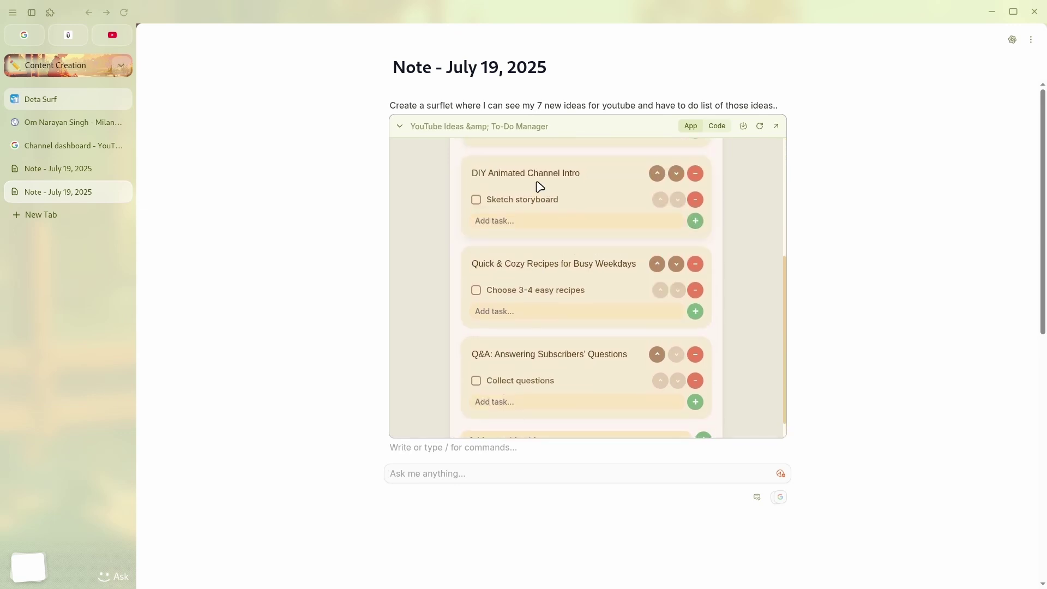
scroll(572, 181, "up", 5)
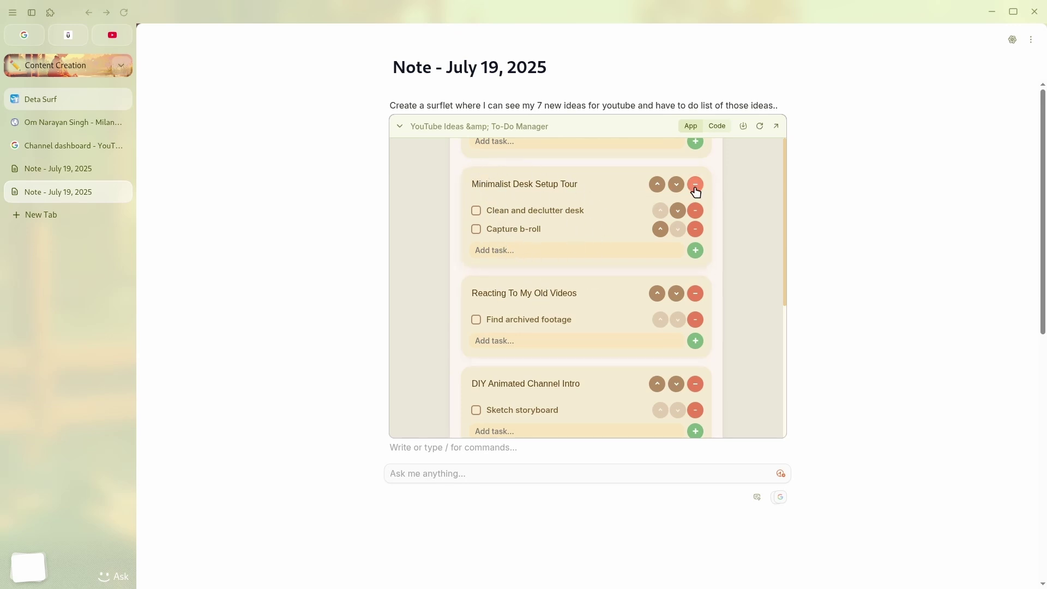
scroll(660, 238, "down", 4)
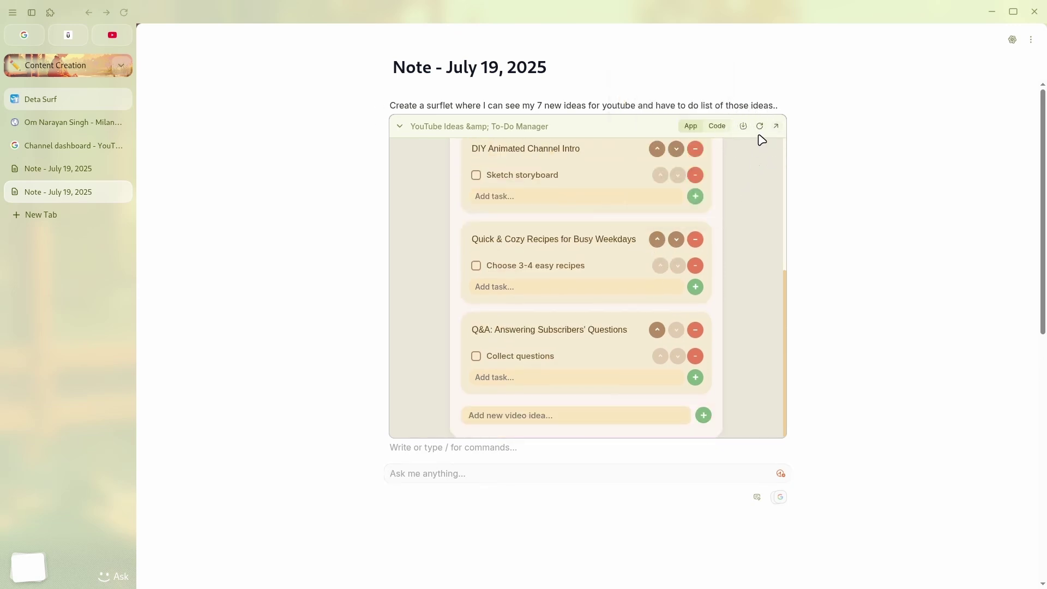
mouse_move(742, 129)
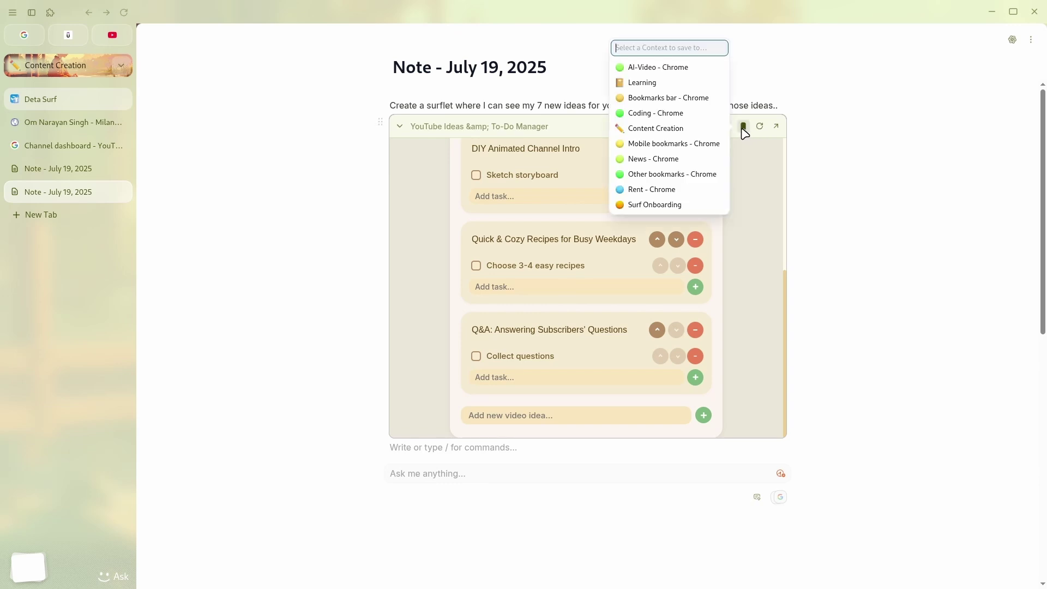
left_click(743, 128)
mouse_move(743, 133)
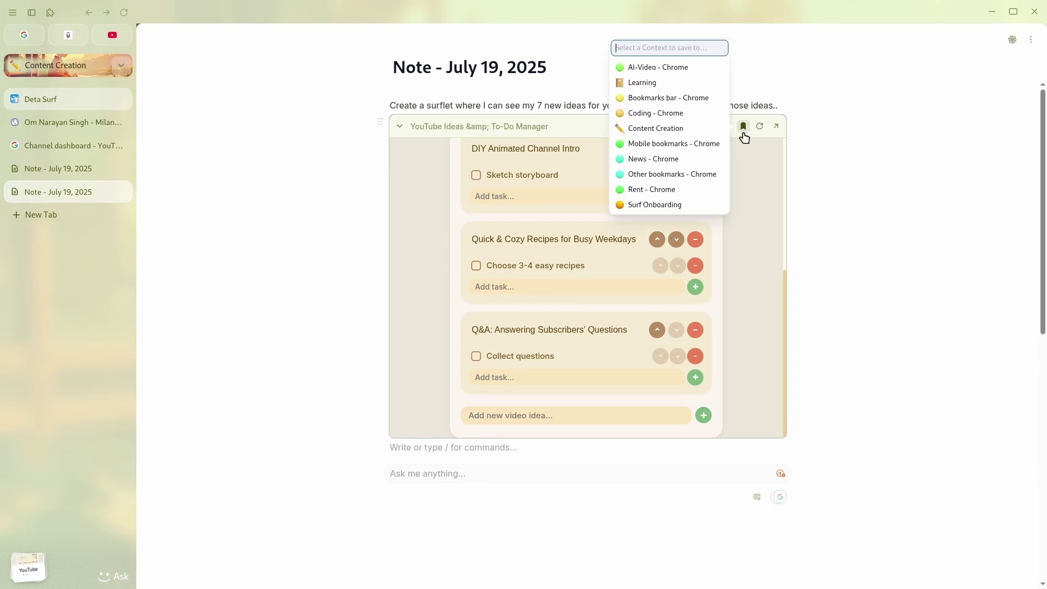
left_click(656, 135)
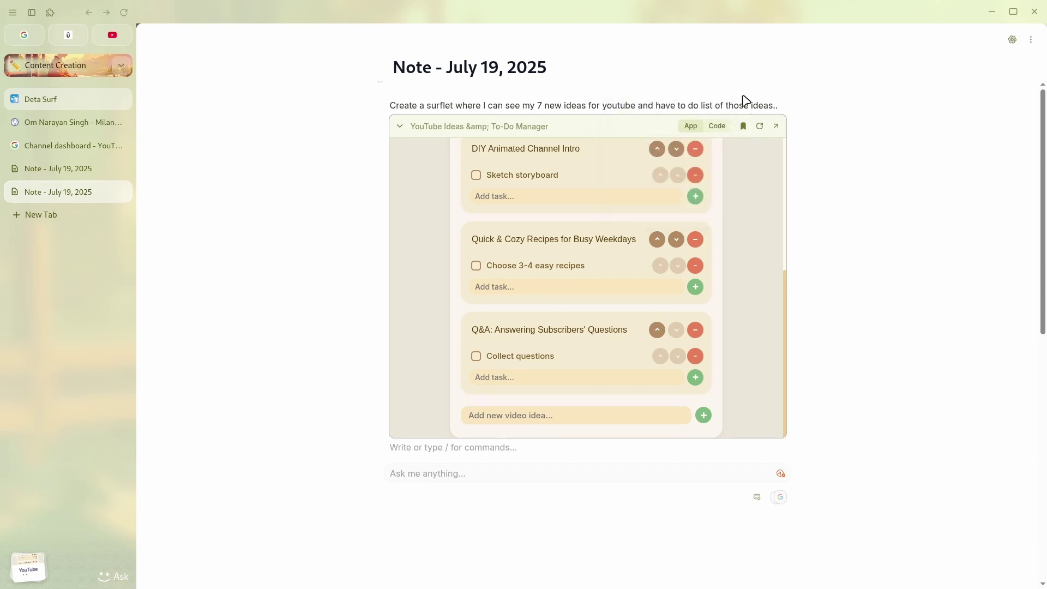
Place the saved YouTube ideas surflet from My Stuff on the Content Creation desktop, below the channel analysis note
mouse_move(25, 564)
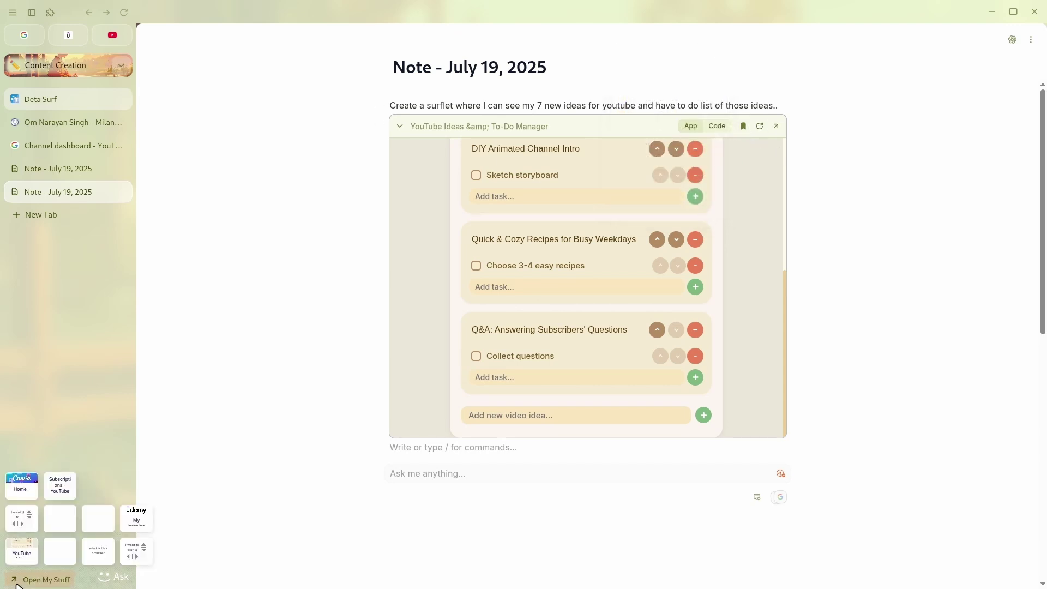
left_click(17, 582)
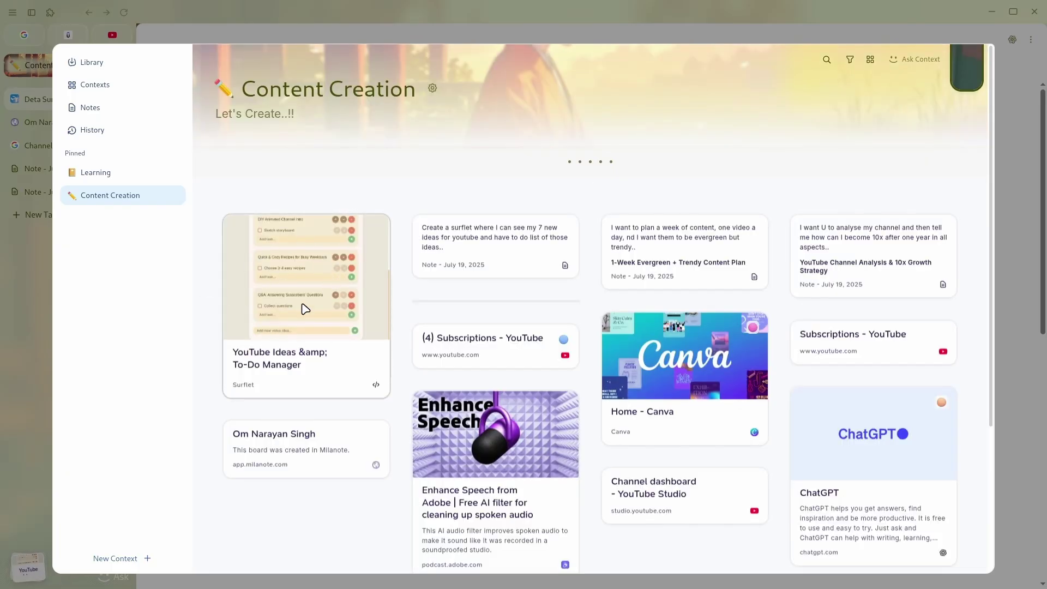
left_click_drag(44, 304, 748, 405)
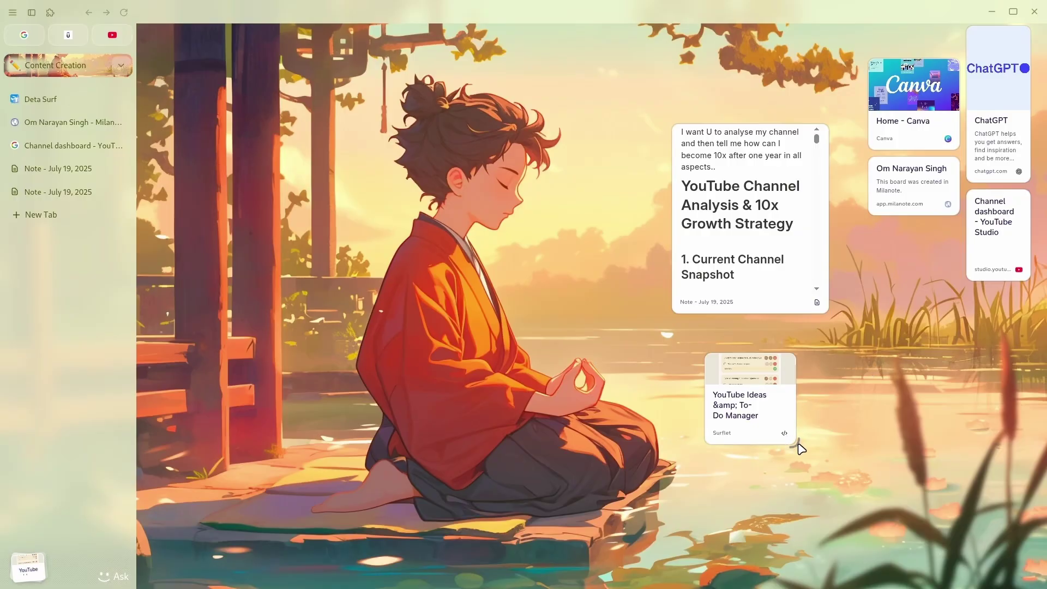
Enlarge the surflet on the desktop and move the channel analysis note up beside the Canva card
left_click_drag(798, 449, 927, 578)
left_click_drag(759, 303, 790, 66)
Look over the video ideas and tasks in the desktop surflet and check its code view
scroll(862, 456, "down", 4)
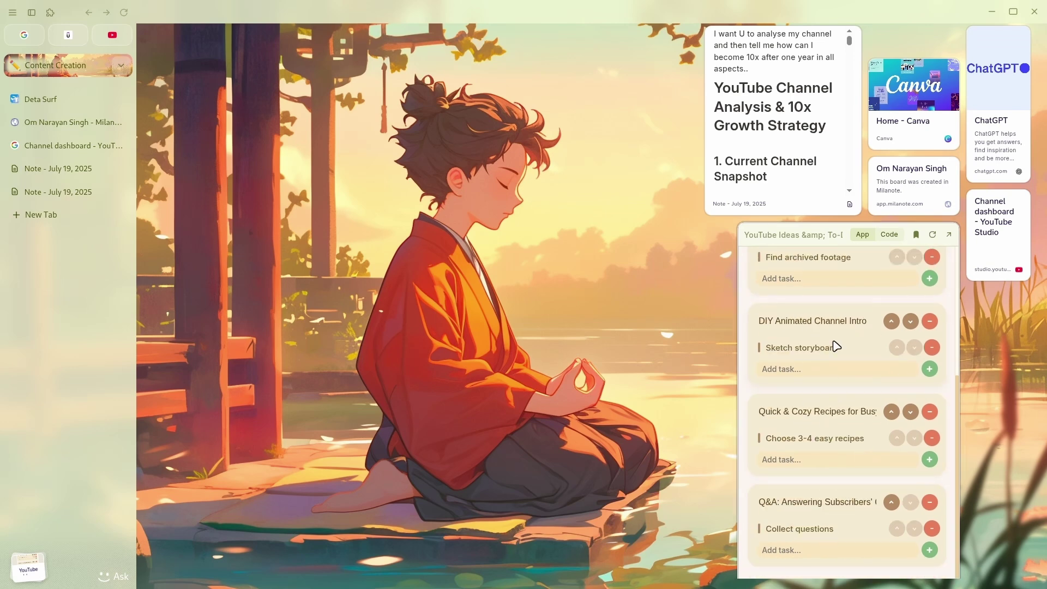
scroll(832, 345, "up", 1)
scroll(832, 345, "down", 1)
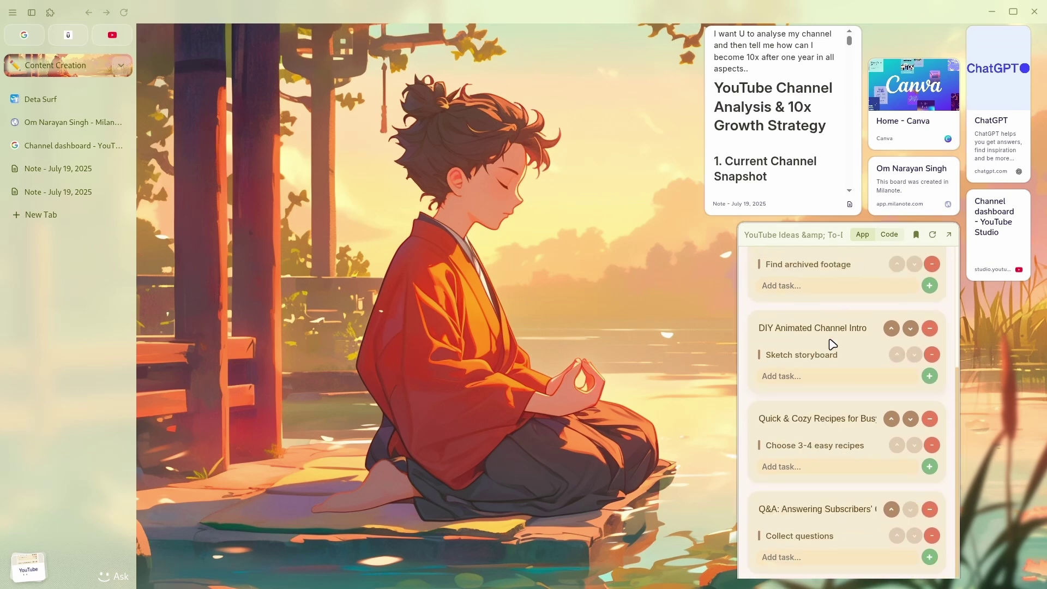
left_click(889, 235)
left_click(862, 235)
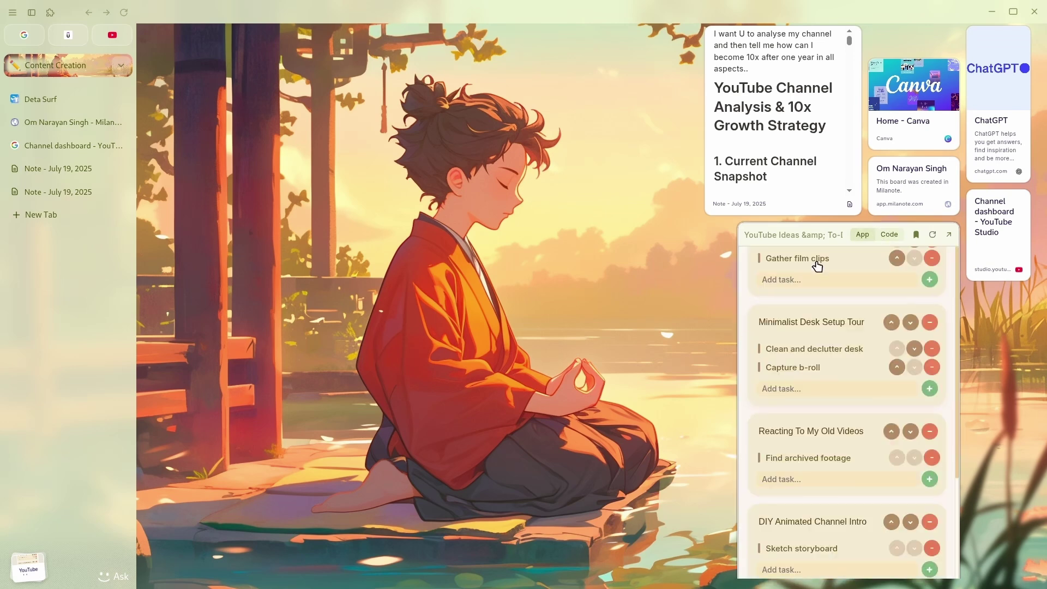
Add the task "record raw footage.." to the Q&A: Answering Subscribers' Questions idea in the surflet
scroll(797, 391, "down", 4)
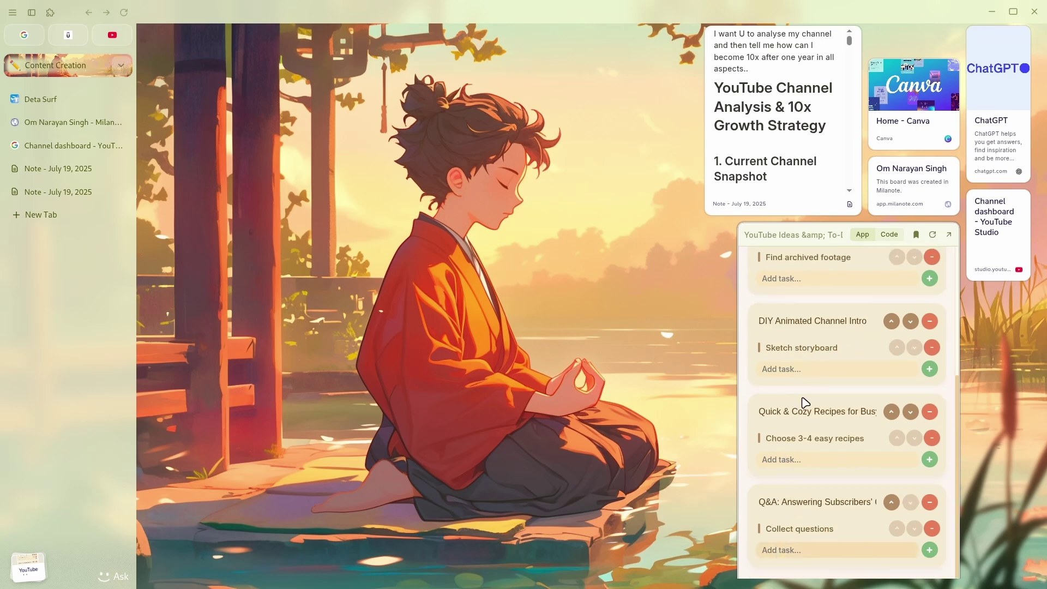
type("record raw footage..")
left_click(929, 549)
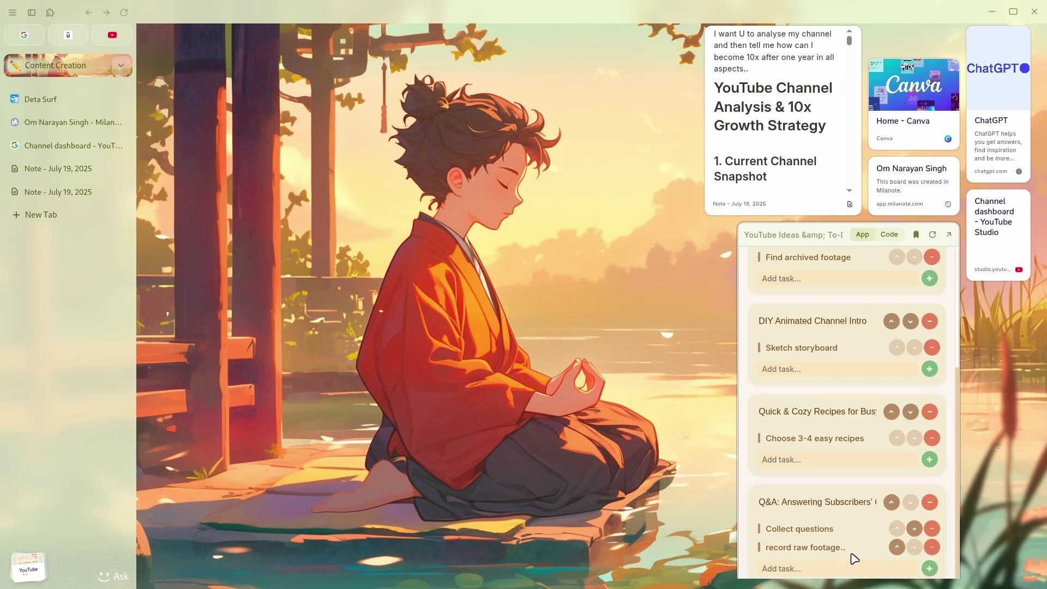
Delete the Q&A video idea along with its tasks, and remove the Sketch storyboard task from DIY Animated Channel Intro
left_click(931, 529)
left_click(931, 529)
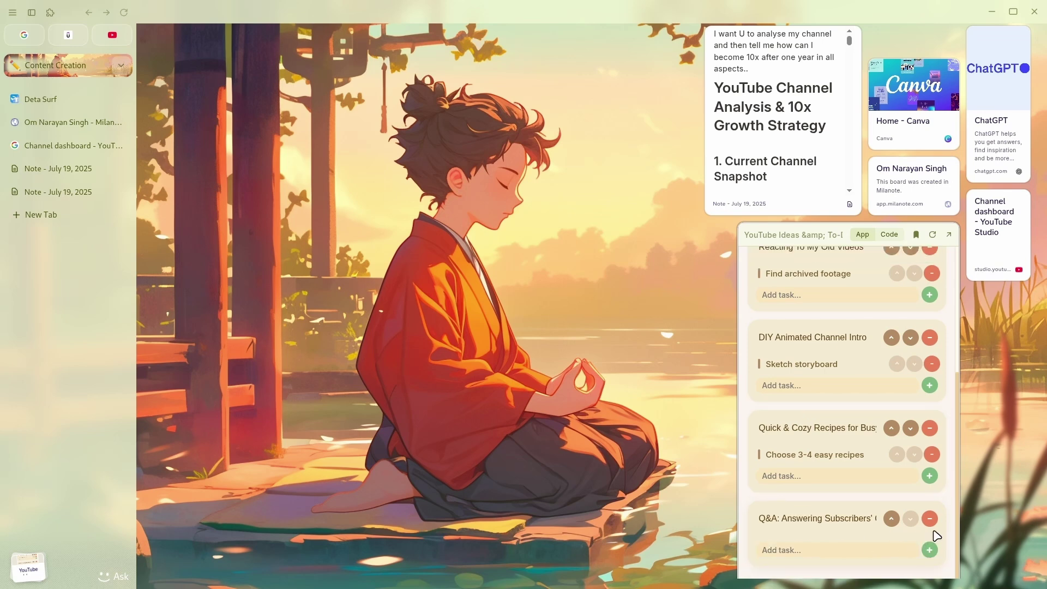
left_click(931, 519)
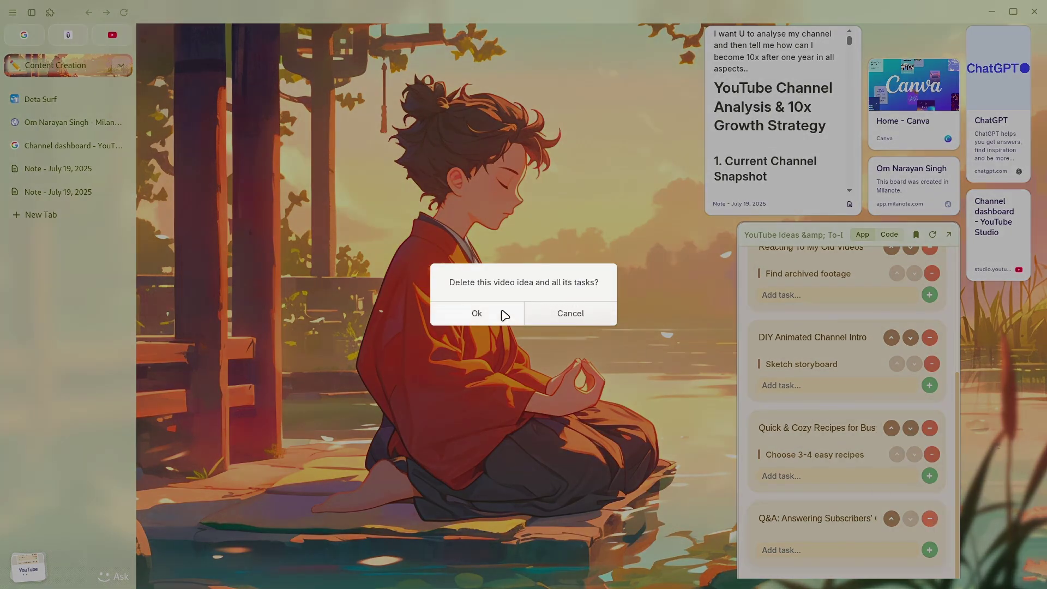
left_click(502, 313)
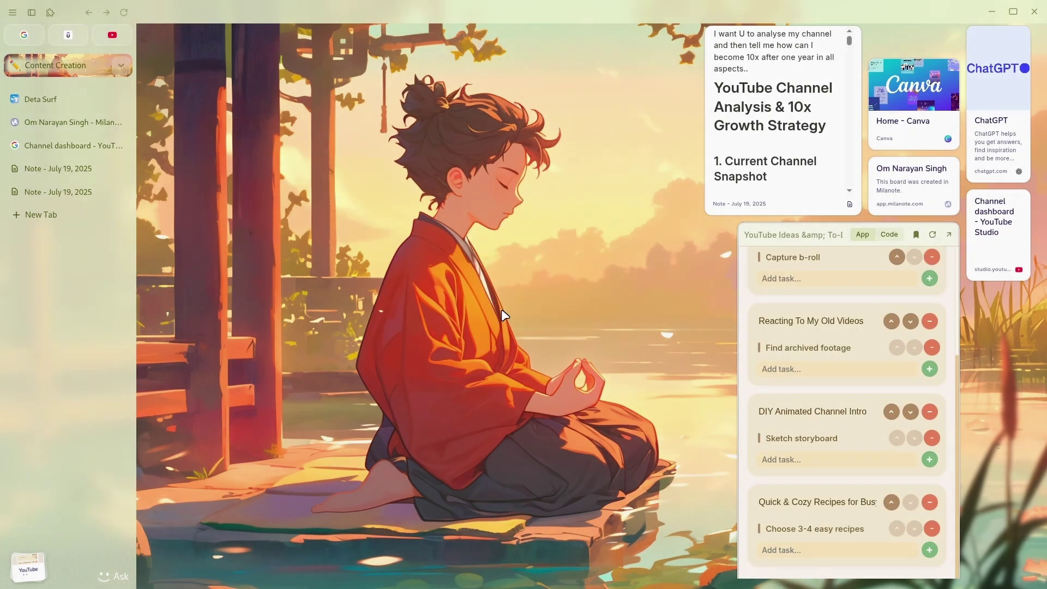
left_click(932, 438)
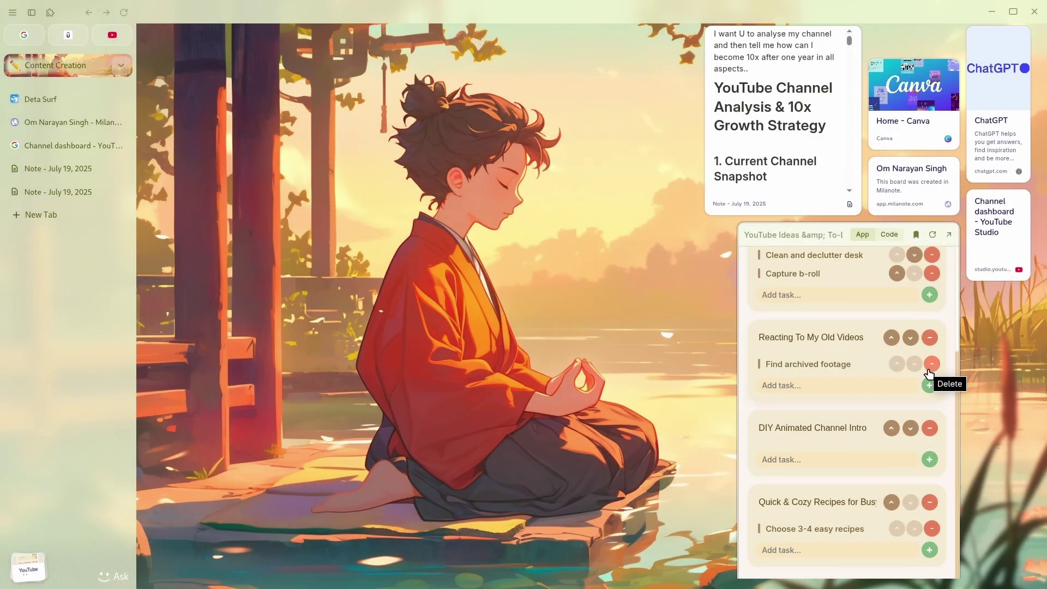
Replace the Find archived footage task with "download those videos" and move Capture b-roll above Clean and declutter desk in the surflet
left_click(931, 364)
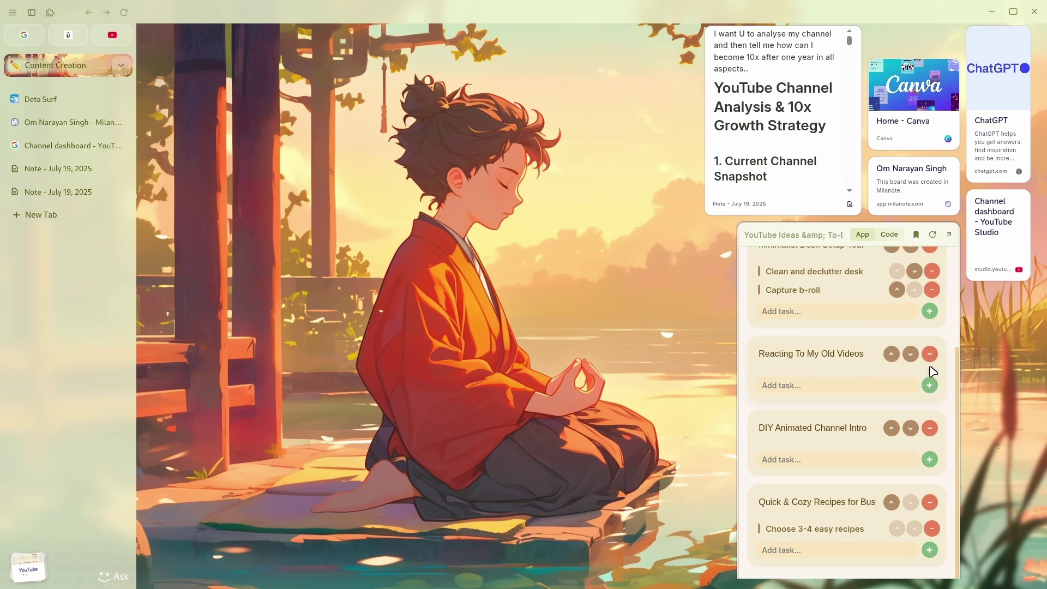
left_click(839, 387)
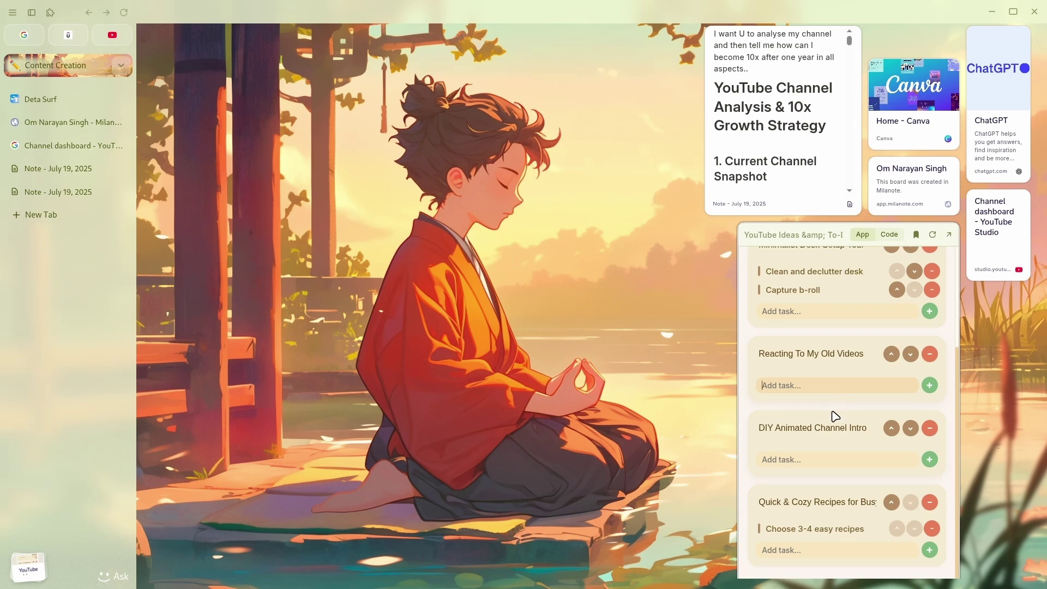
type("download those videos")
left_click(929, 386)
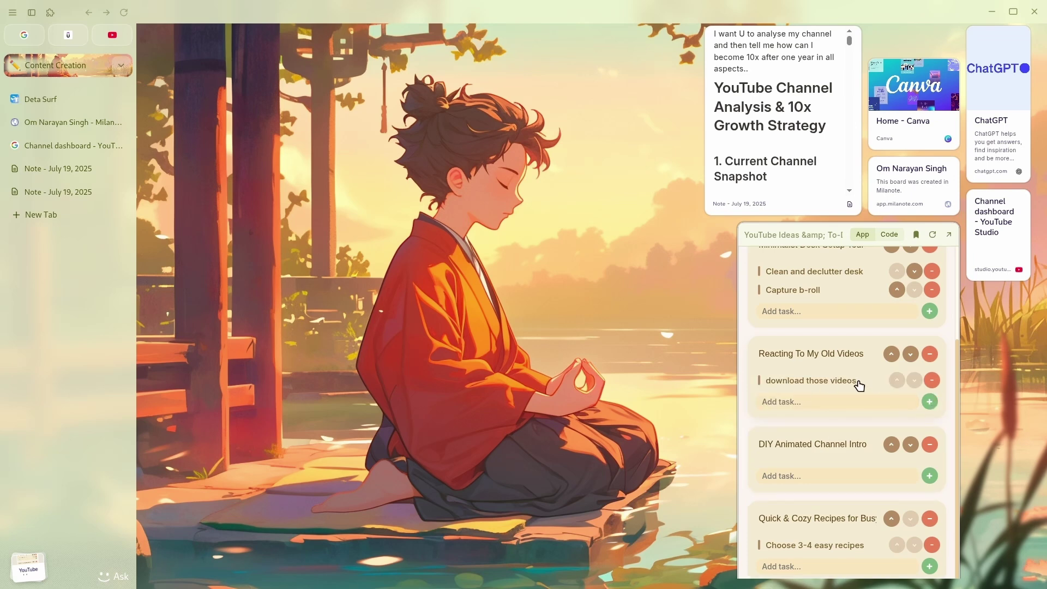
left_click(893, 377)
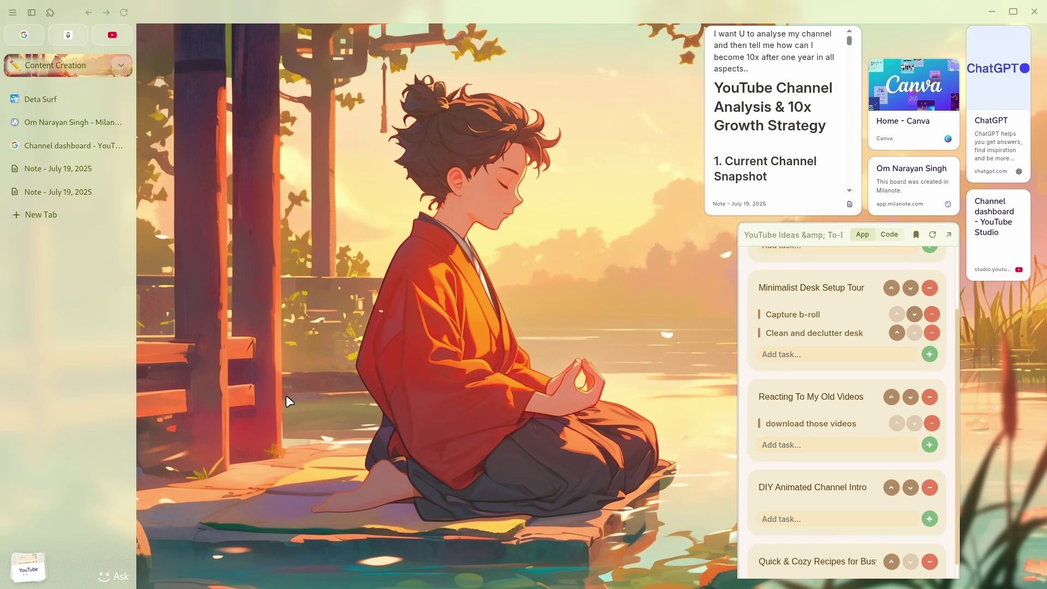
Look through the saved items in the Content Creation context and in the Library of My Stuff
key("ctrl+o")
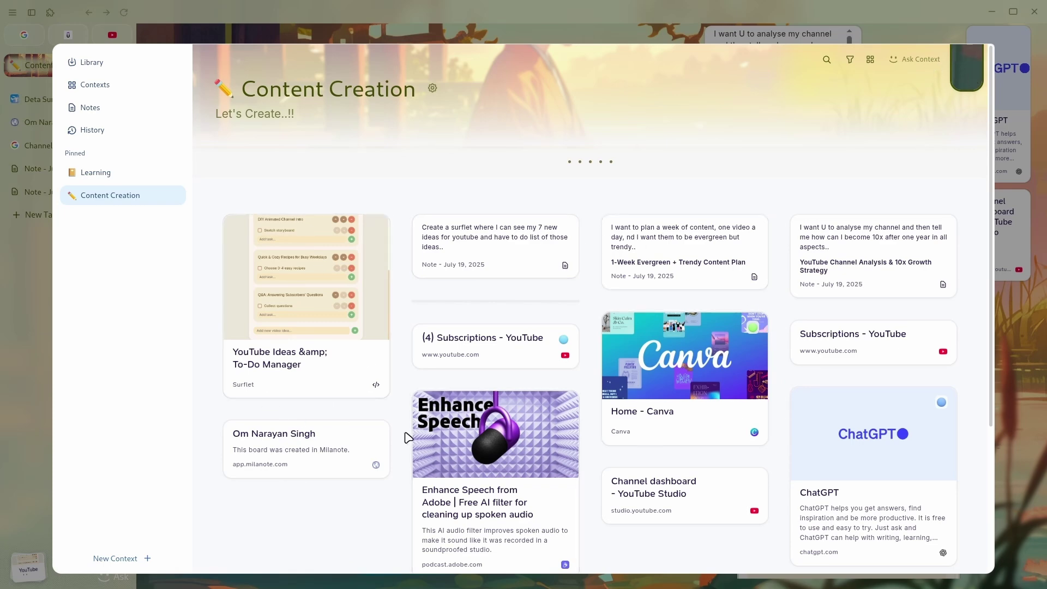
scroll(404, 437, "down", 4)
scroll(404, 436, "up", 4)
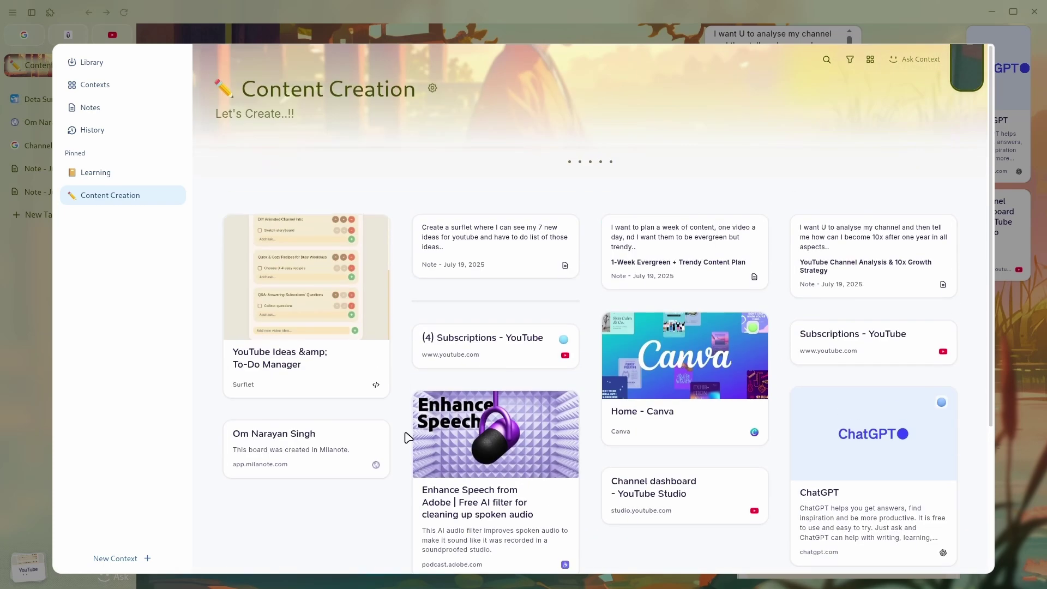
left_click(120, 71)
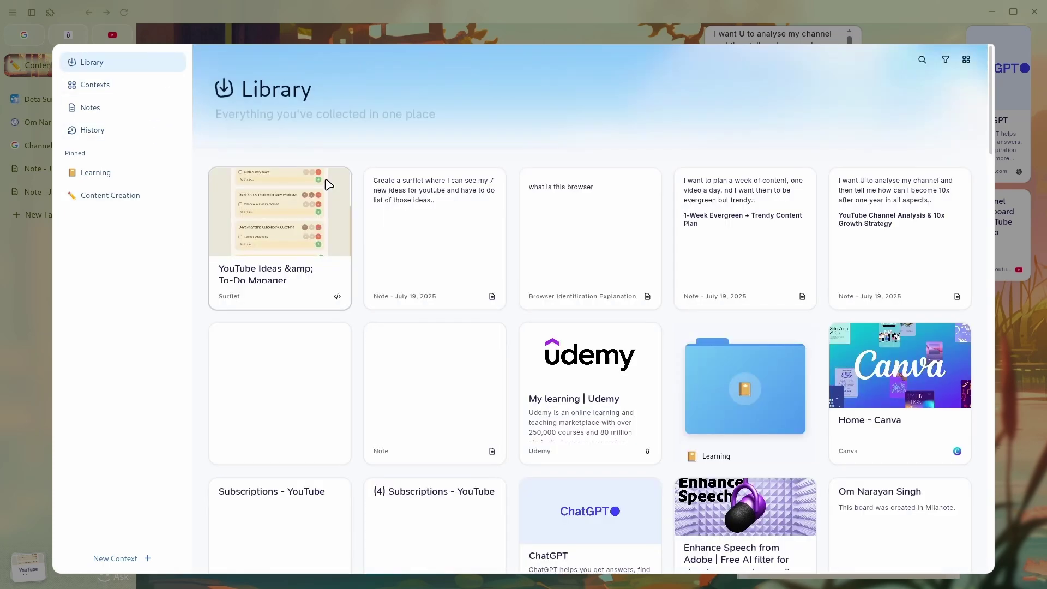
scroll(662, 334, "down", 5)
scroll(659, 335, "up", 5)
scroll(659, 335, "down", 15)
scroll(660, 335, "up", 20)
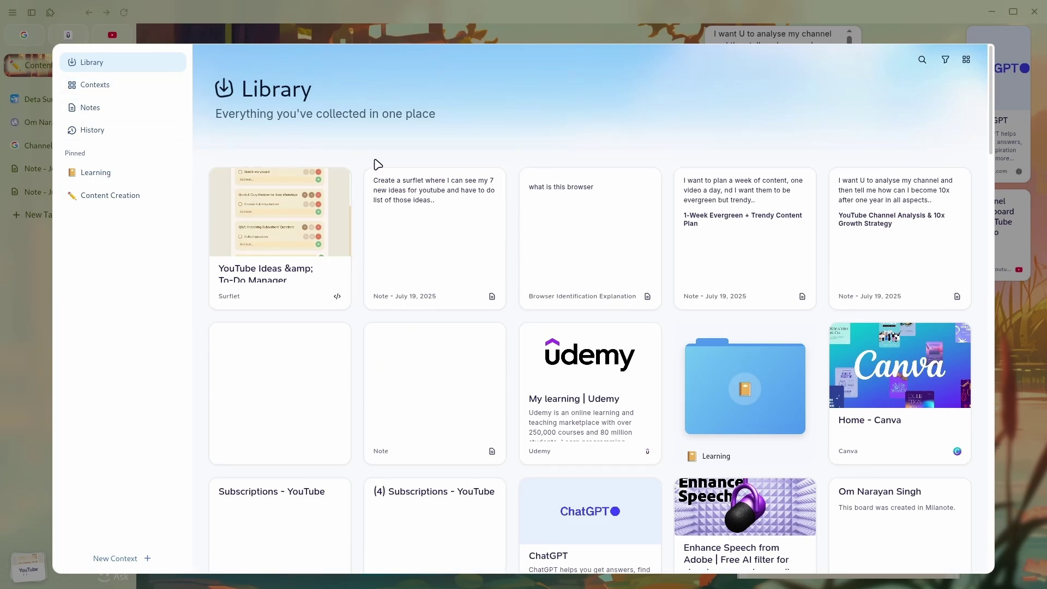
Delete the empty note beside the Udemy card from the Library
right_click(436, 364)
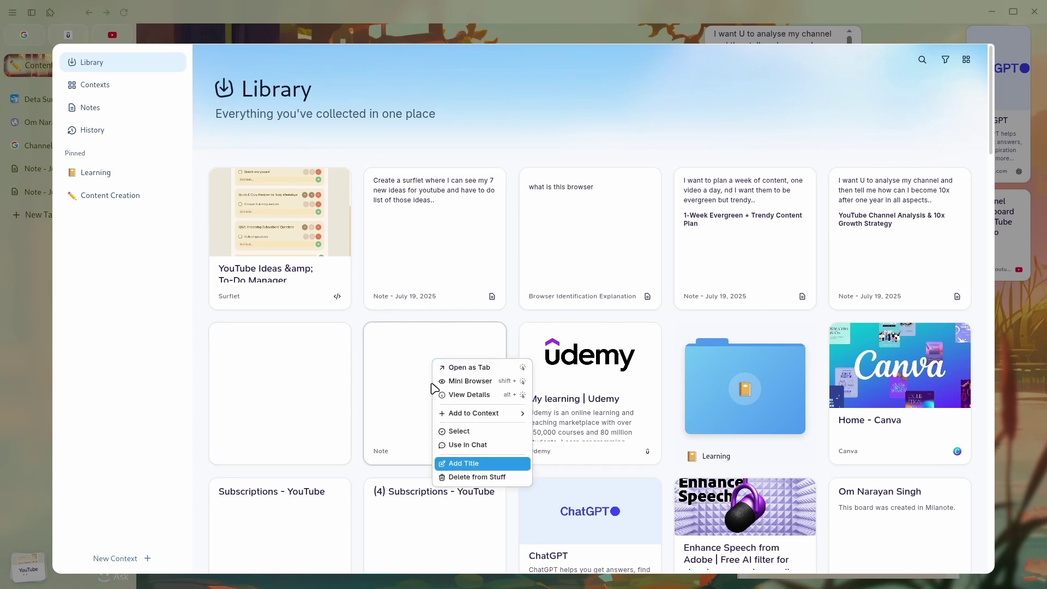
left_click(478, 477)
left_click(562, 343)
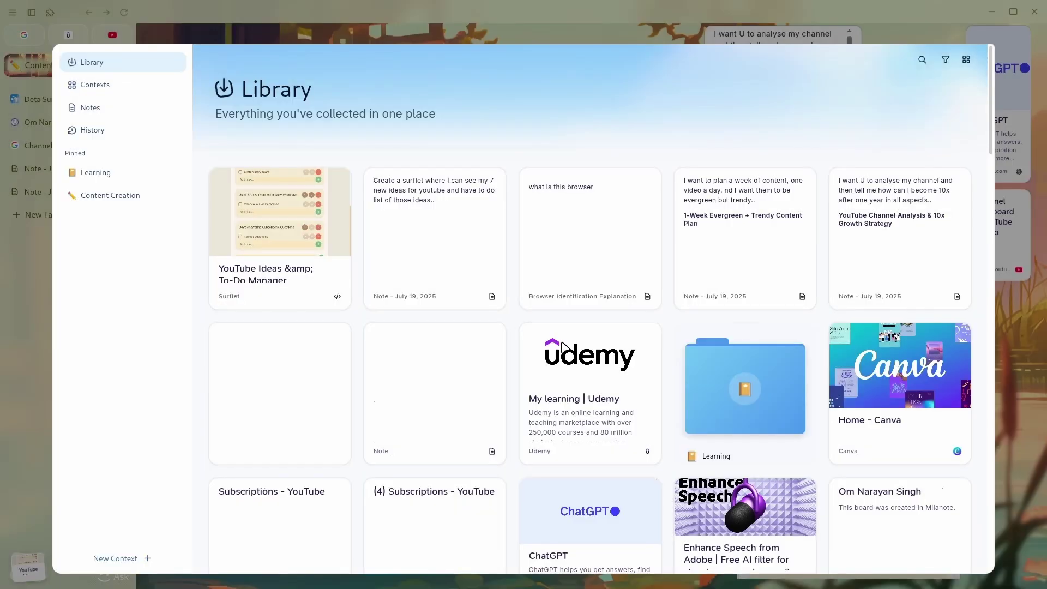
View all contexts, then open the AI chat for the Content Creation context and close it again
left_click(145, 87)
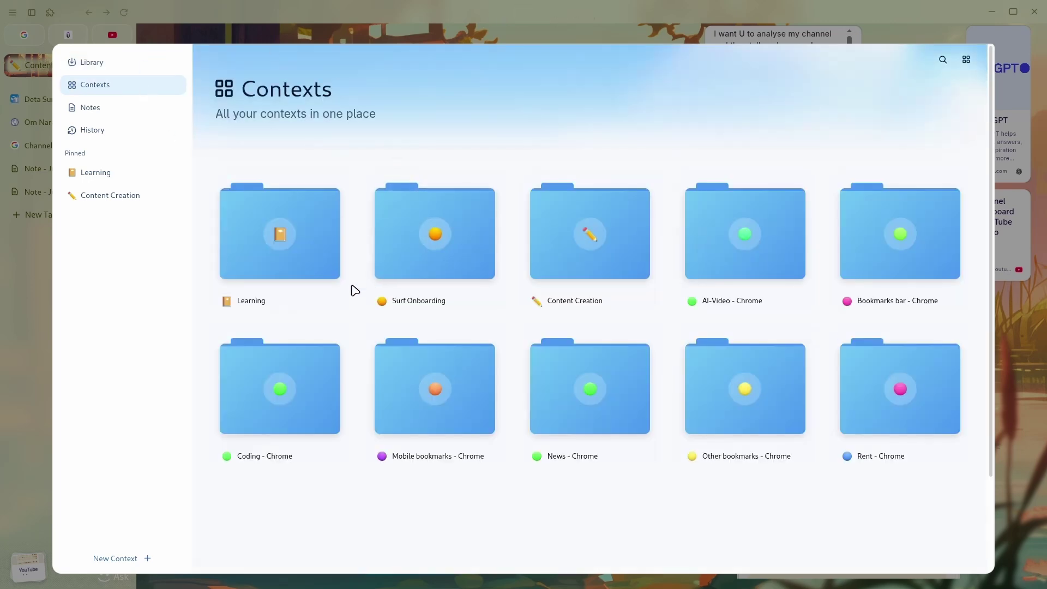
left_click(105, 198)
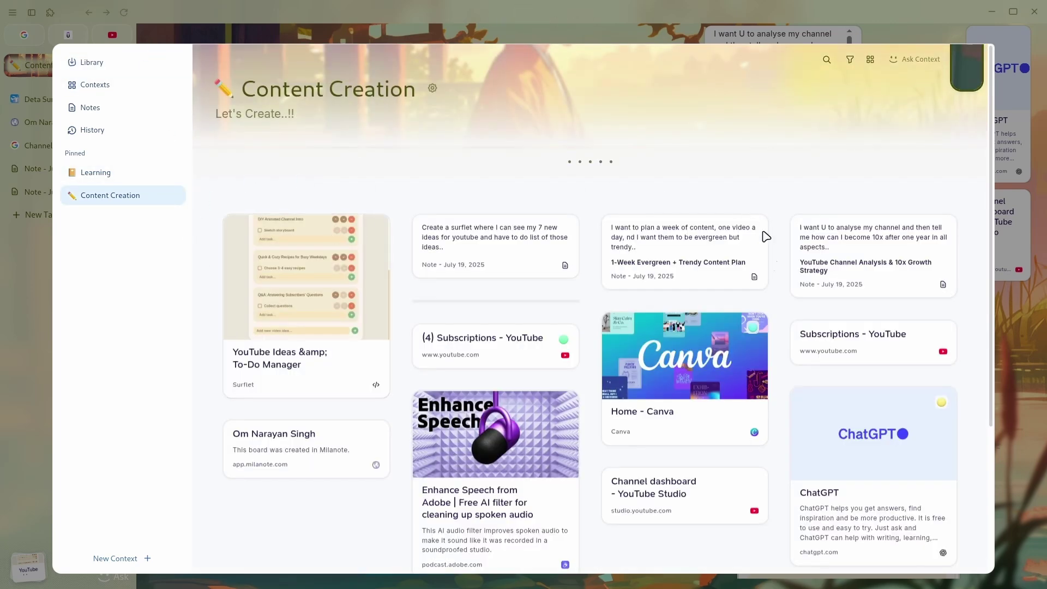
left_click(927, 61)
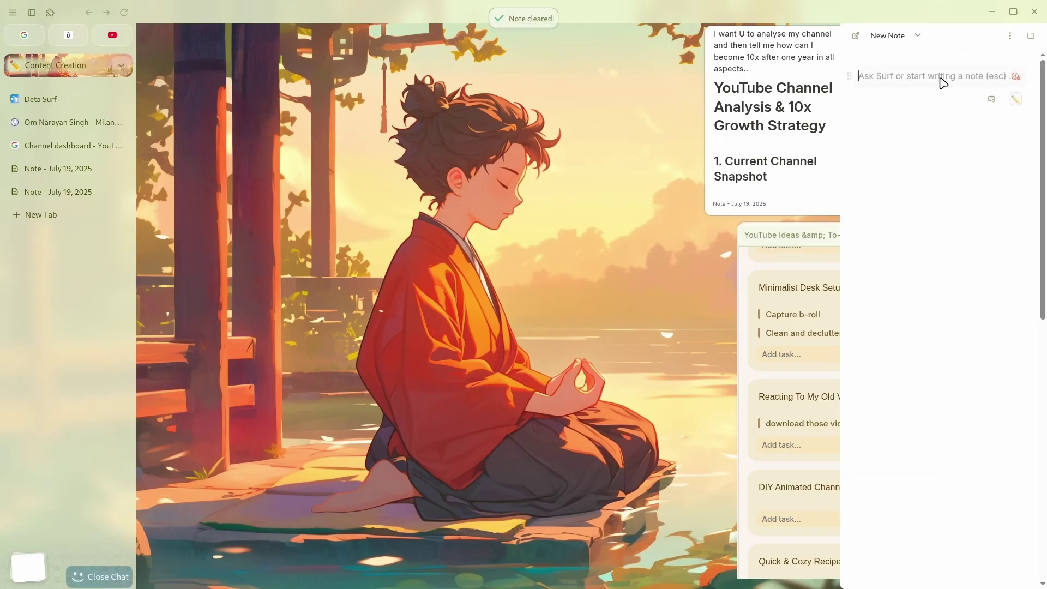
left_click(1031, 35)
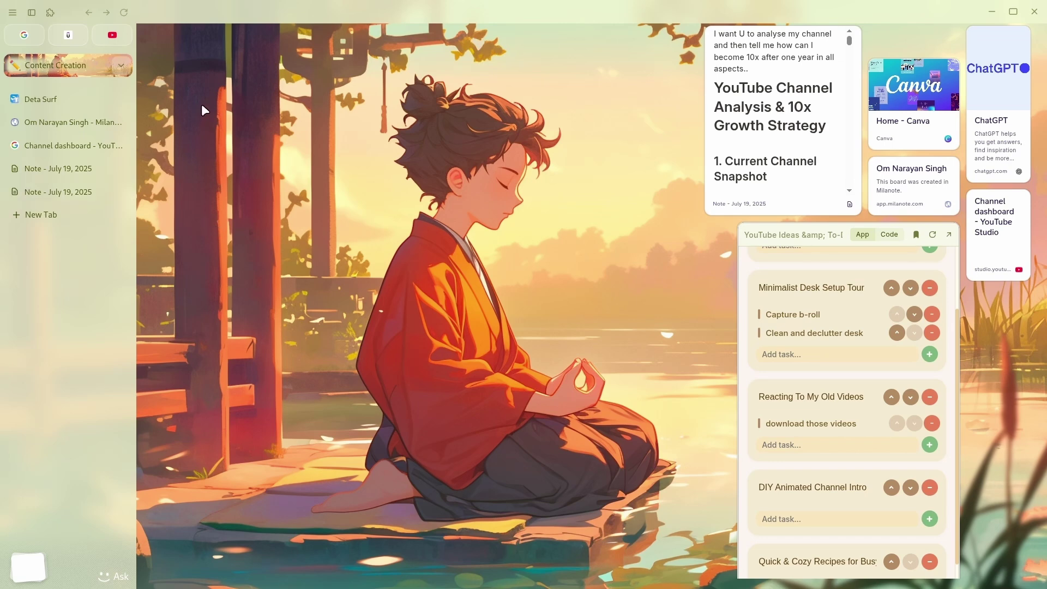
Change the tabs orientation from vertical to horizontal
left_click(12, 12)
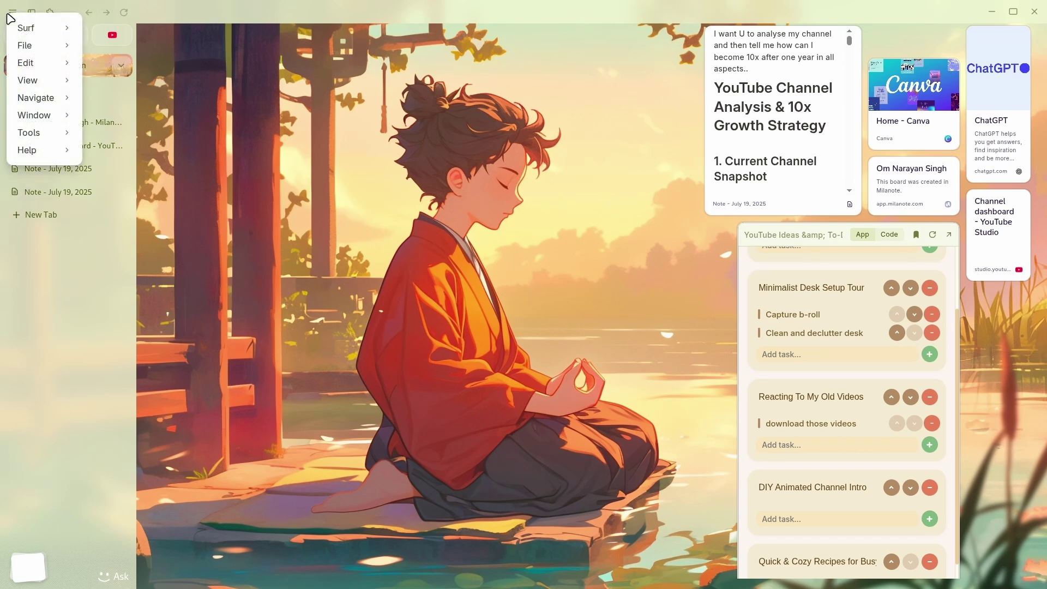
mouse_move(57, 103)
mouse_move(47, 81)
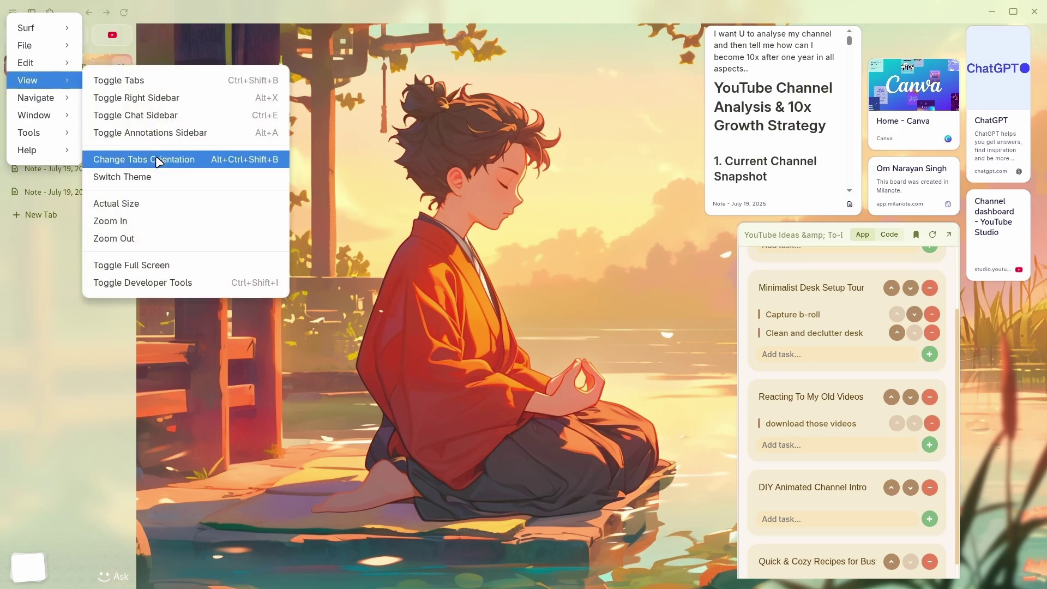
left_click(156, 159)
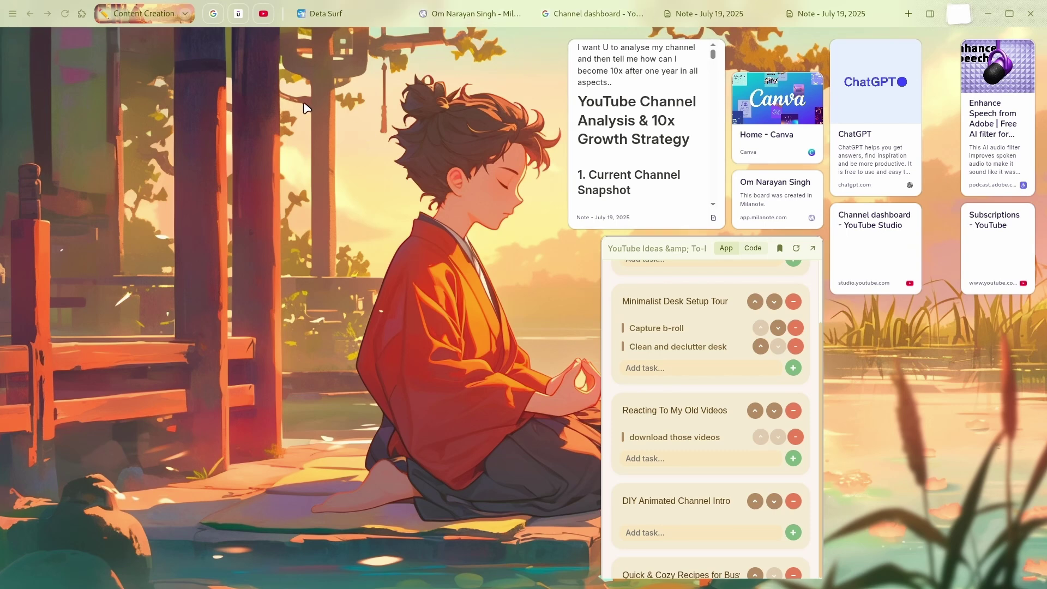
Change the tabs orientation back to vertical
left_click(12, 13)
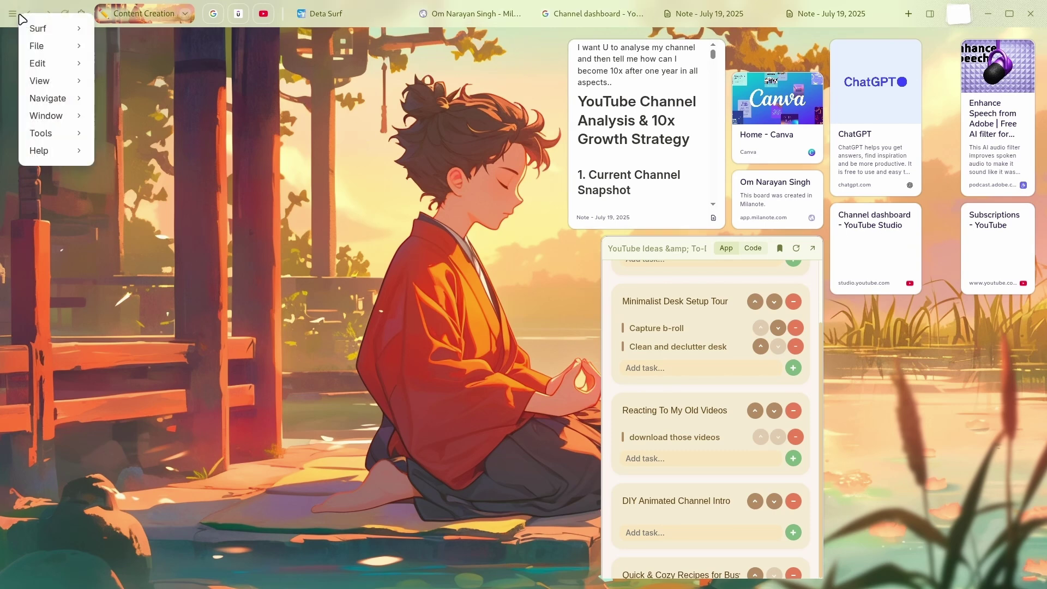
mouse_move(60, 82)
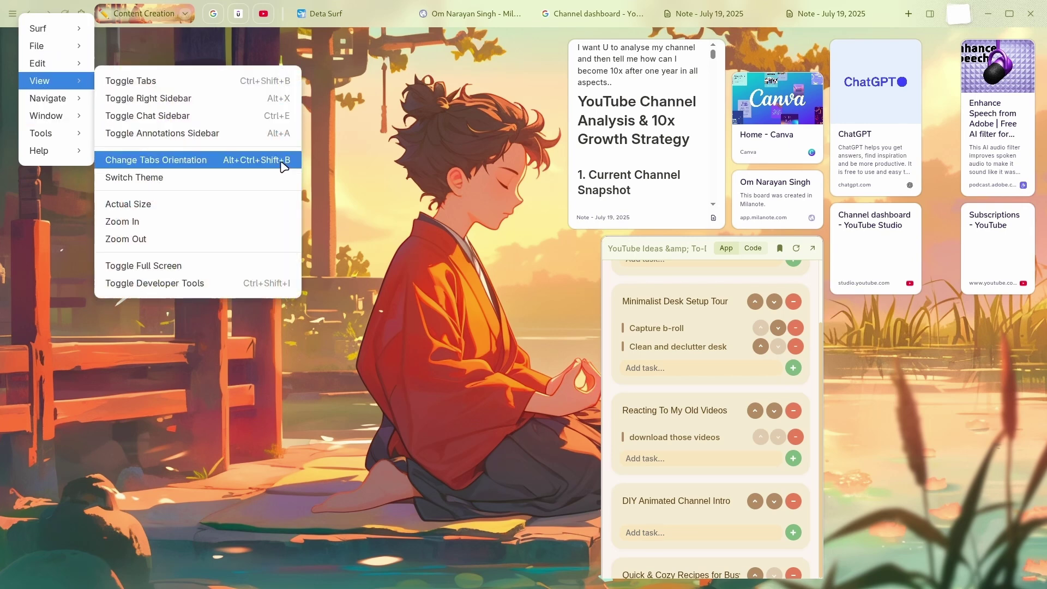
left_click(249, 169)
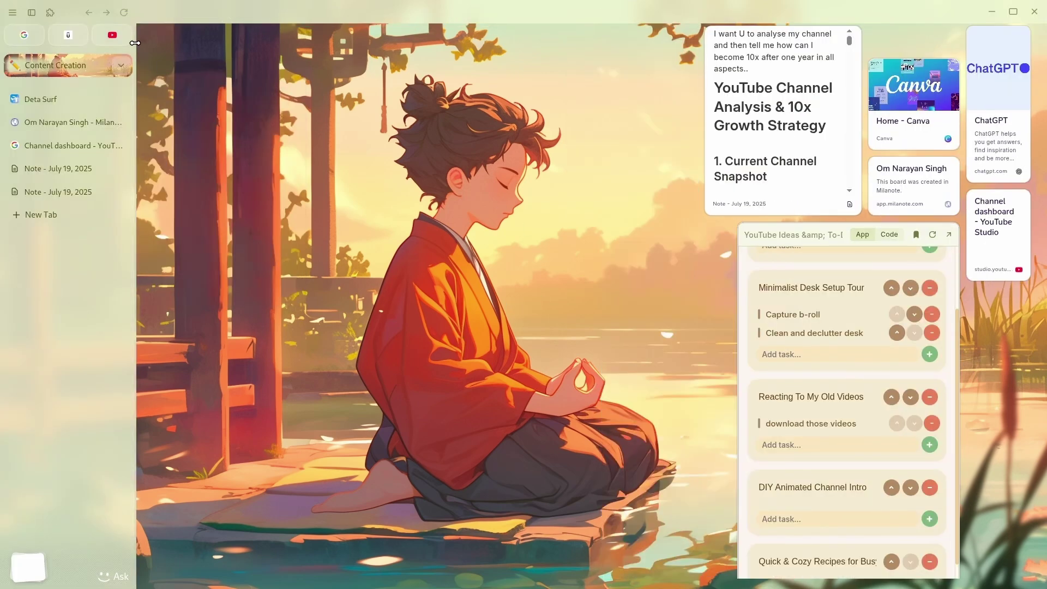
Switch to the Learning context and return to the Content Creation context's desktop
left_click(120, 68)
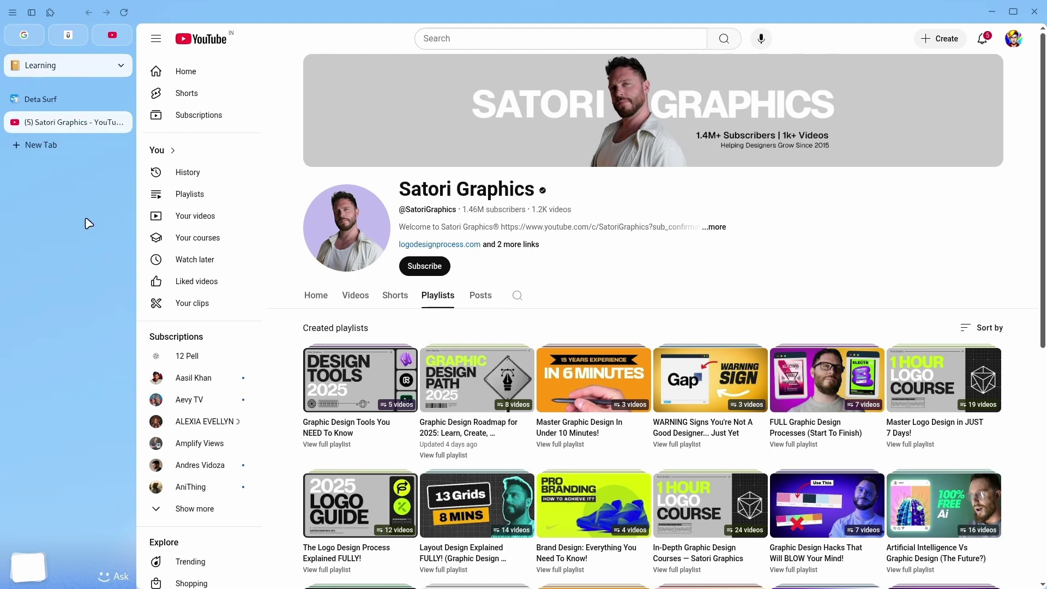
left_click(66, 65)
left_click(88, 126)
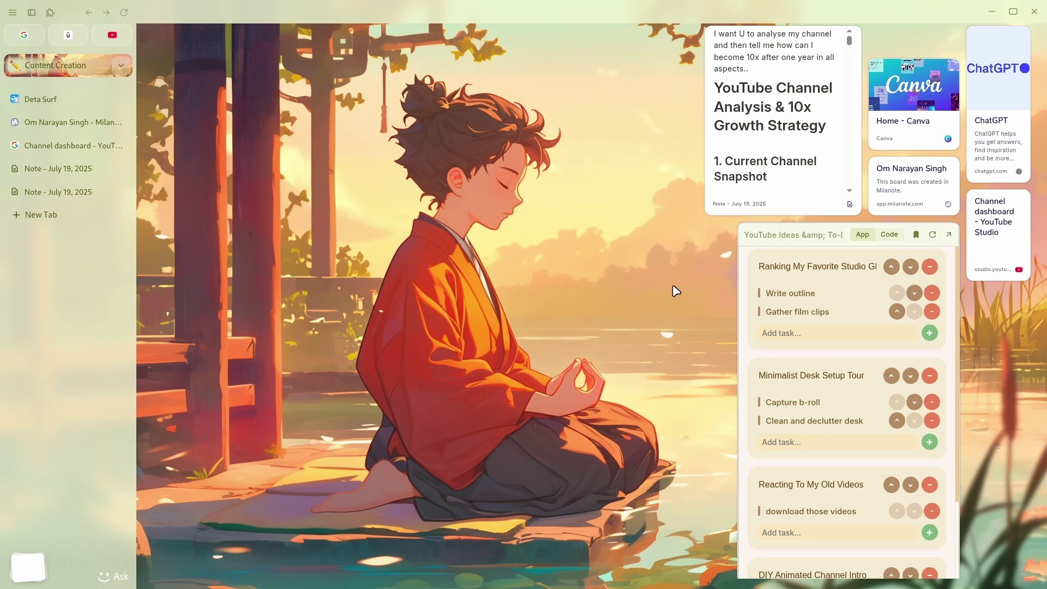
Show the Surf data in the file manager and look over the Surf folder and its sffs_backend subfolder
left_click(13, 12)
mouse_move(45, 34)
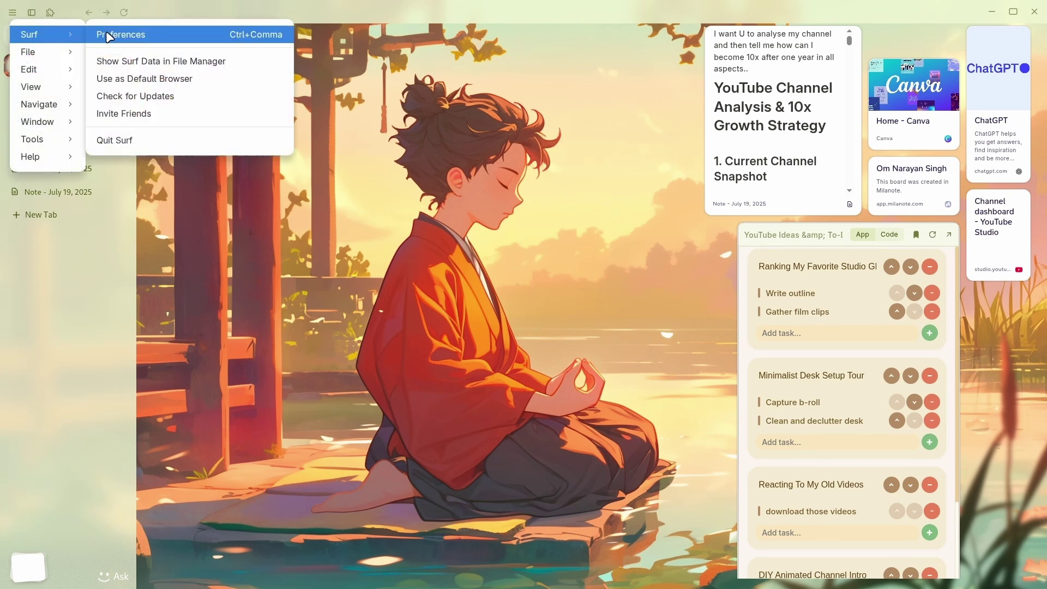
left_click(131, 63)
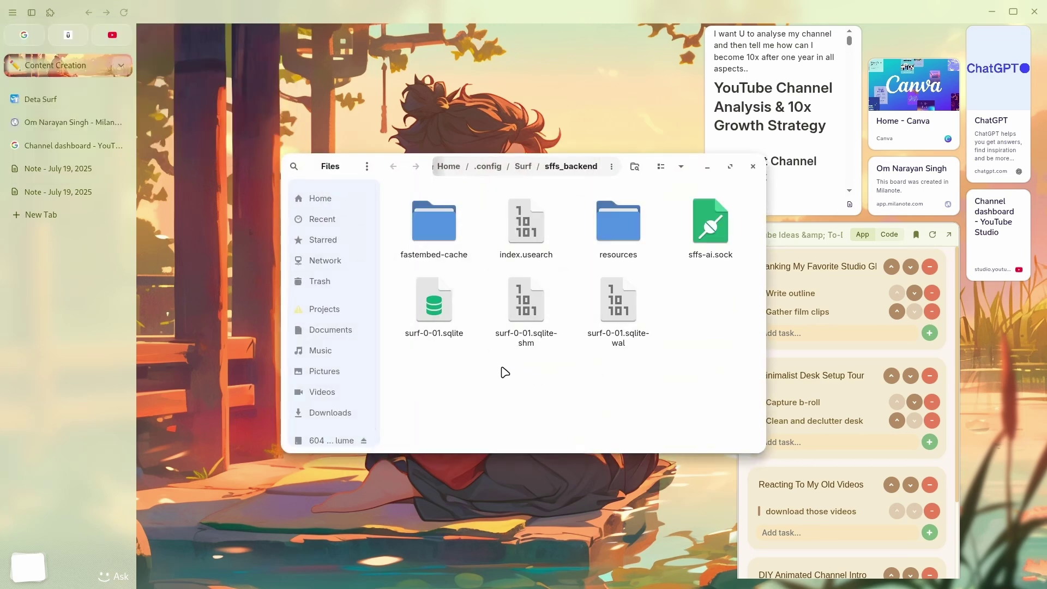
left_click(523, 166)
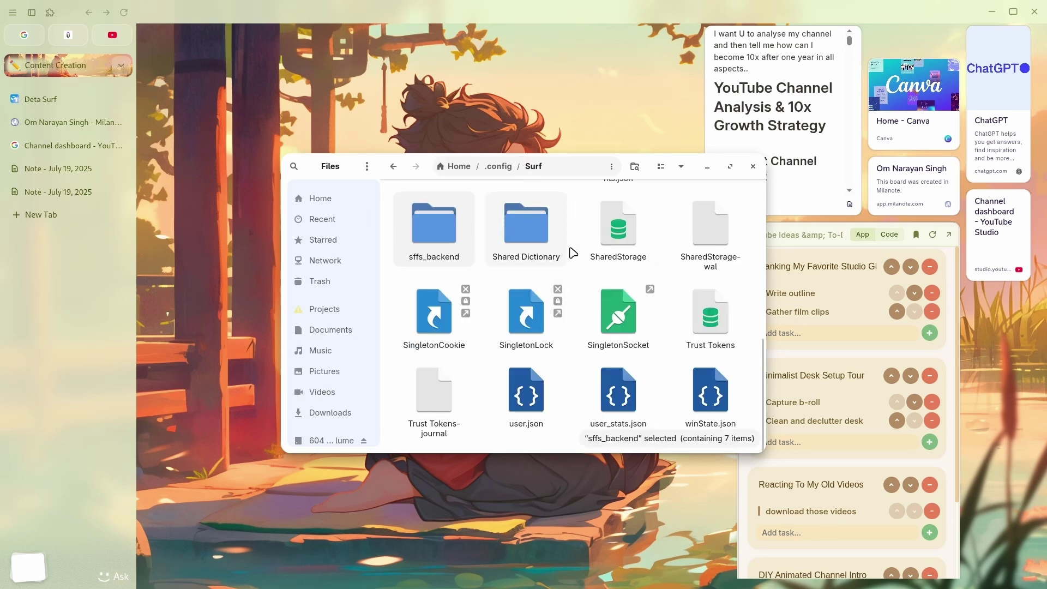
scroll(605, 299, "up", 5)
scroll(604, 299, "up", 2)
scroll(603, 299, "down", 2)
key("Return")
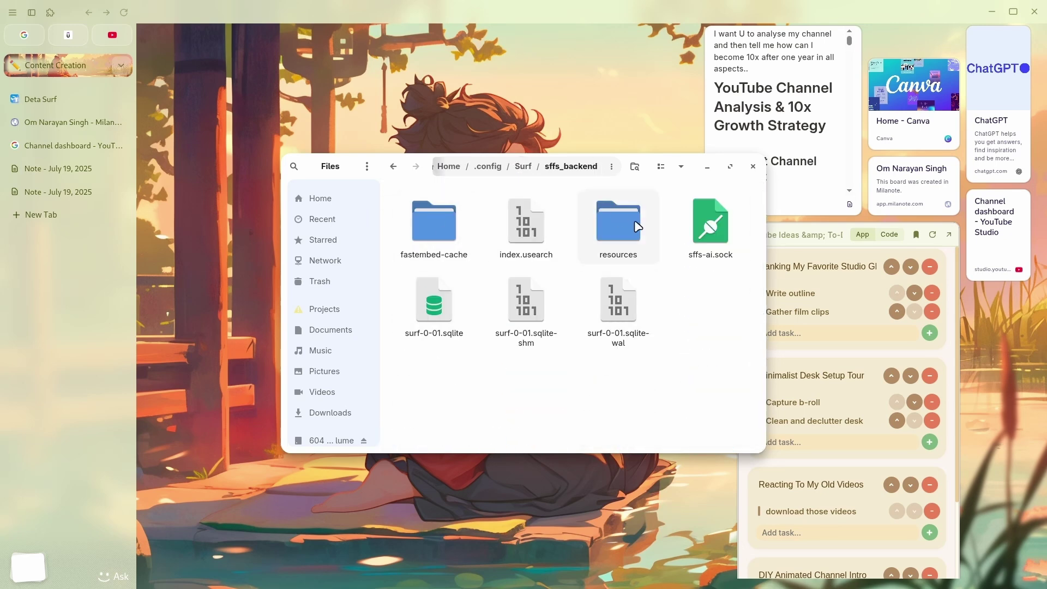
Look through the files in the resources folder, close the file manager and dismiss the battery notification
double_click(602, 218)
scroll(632, 305, "down", 5)
scroll(634, 304, "up", 5)
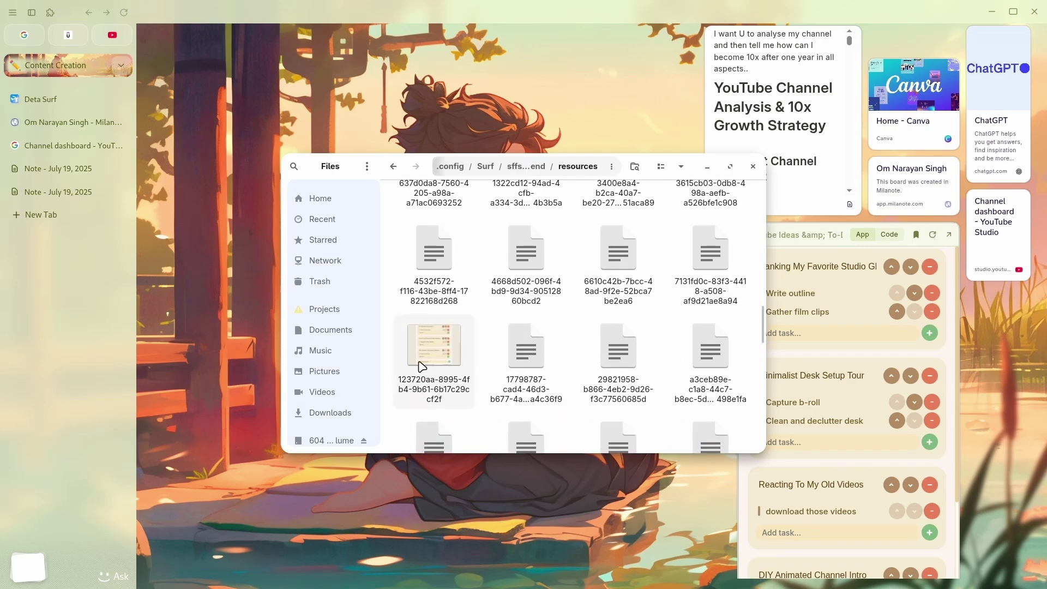
scroll(468, 351, "down", 5)
scroll(468, 351, "up", 10)
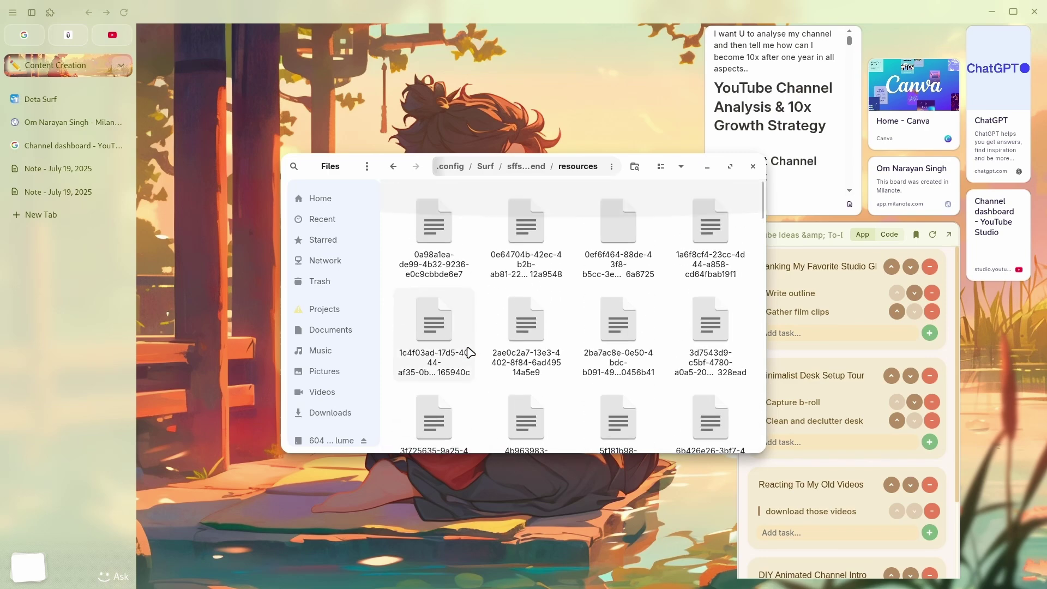
left_click(753, 167)
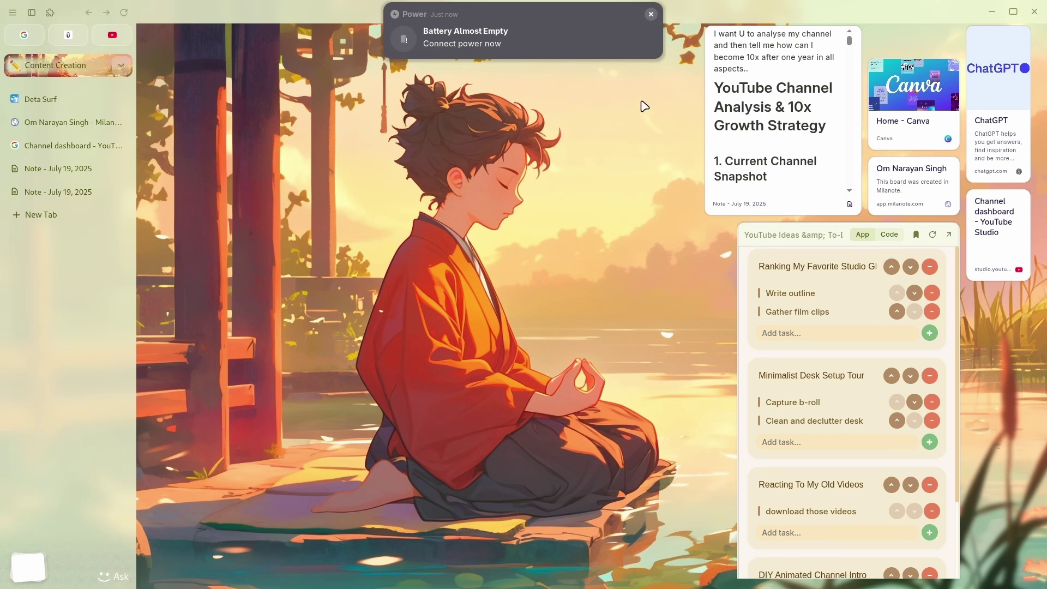
left_click(656, 16)
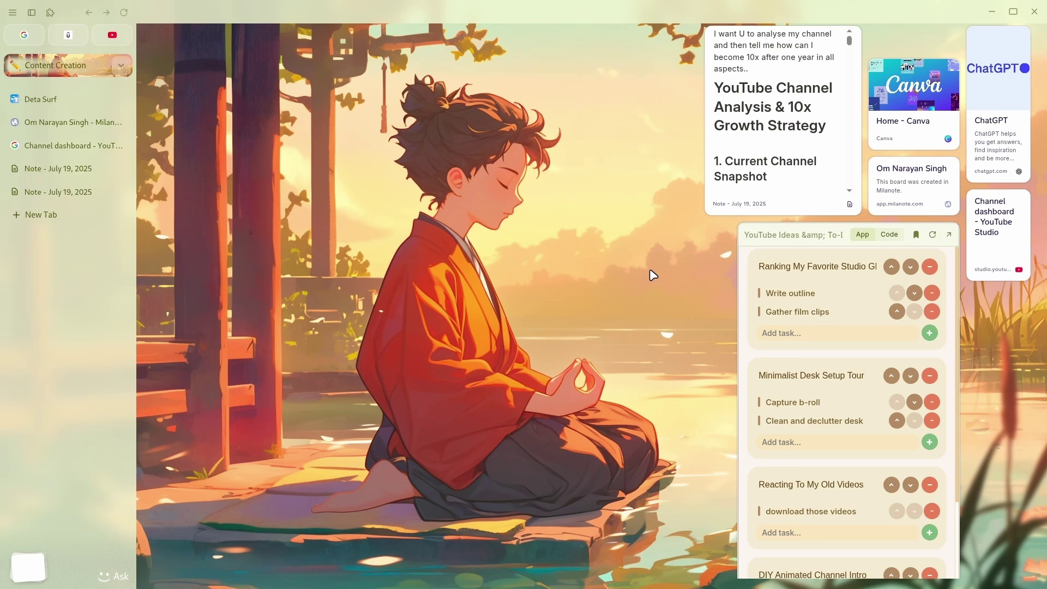
Read through the YouTube Channel Analysis & 10x Growth Strategy note on the desktop
scroll(777, 147, "down", 10)
scroll(775, 148, "down", 15)
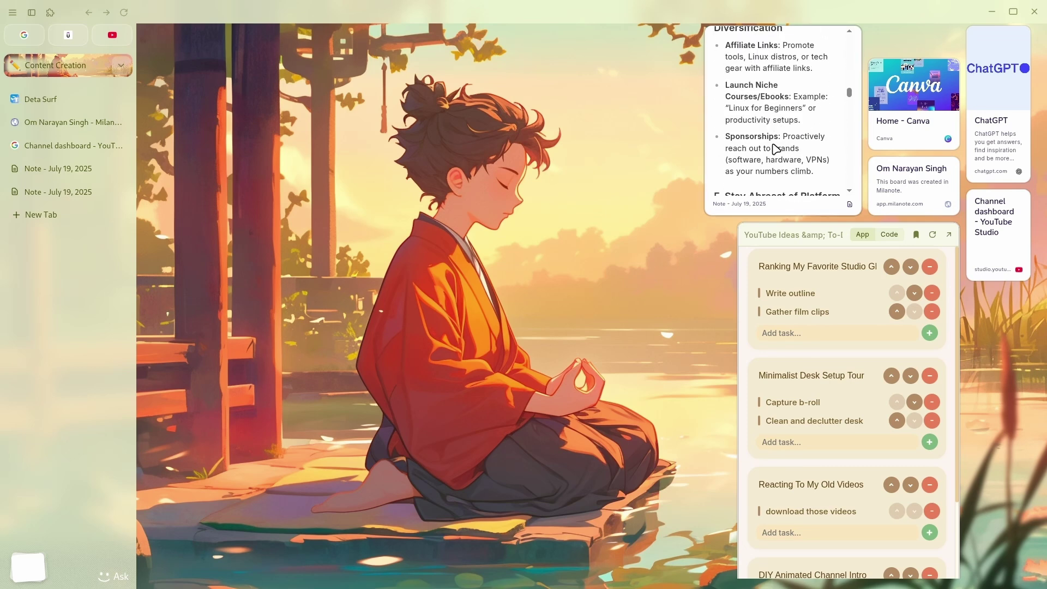
scroll(775, 149, "down", 5)
scroll(775, 148, "up", 20)
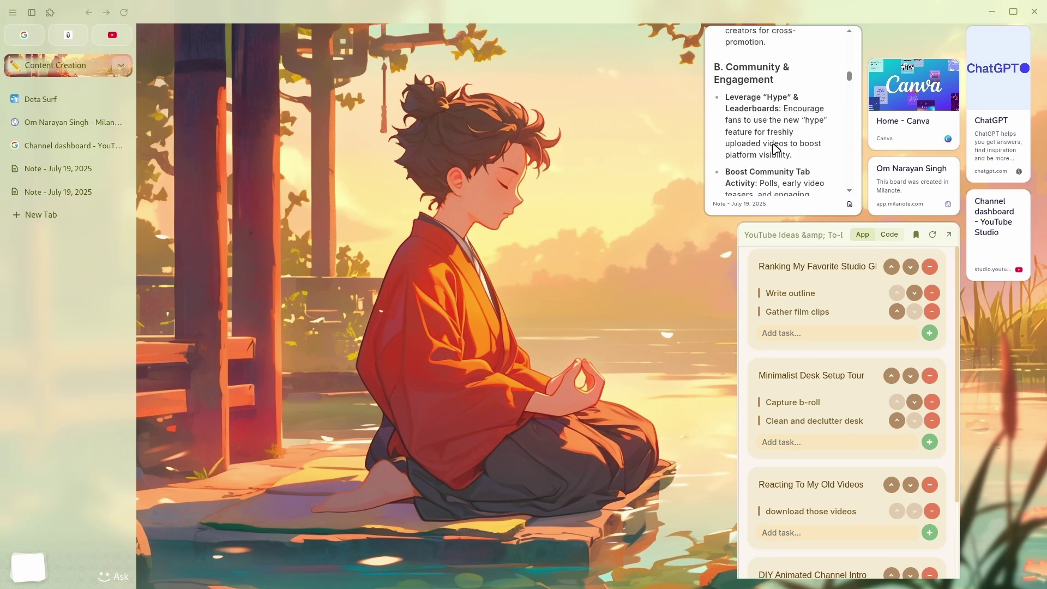
left_click(739, 174)
scroll(741, 173, "down", 1)
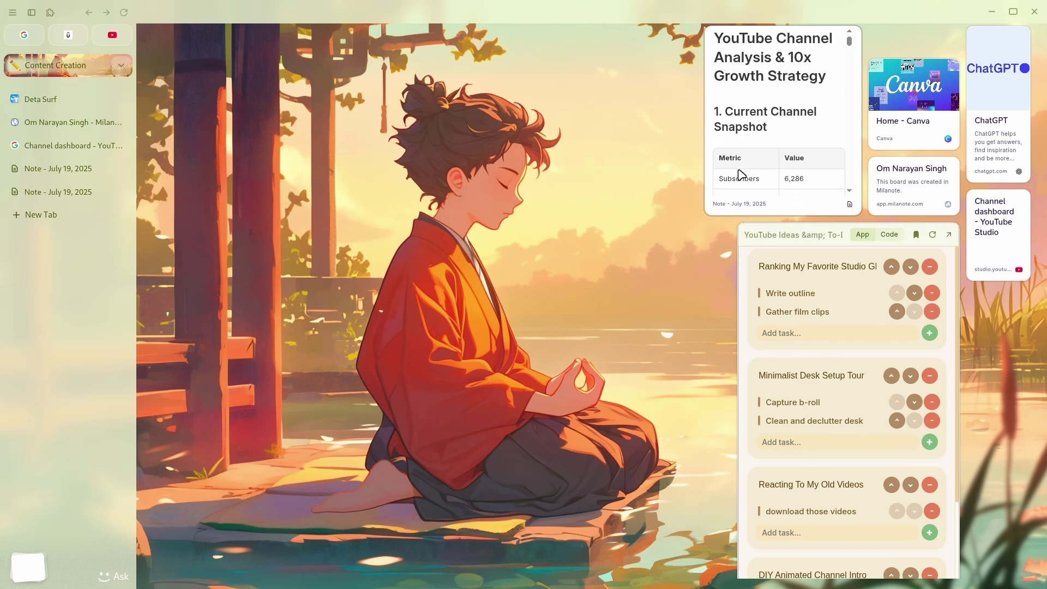